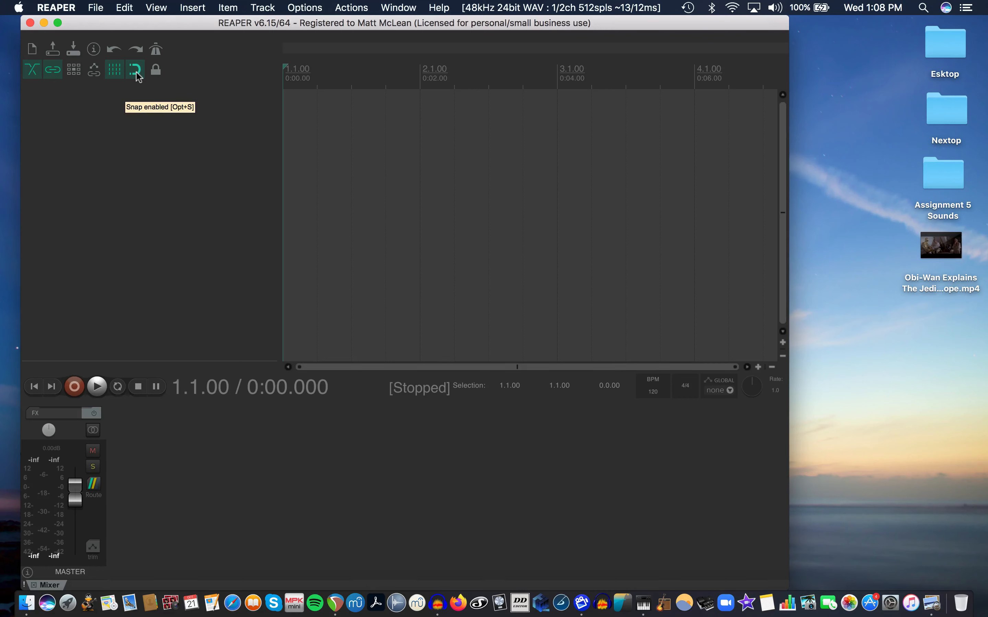
Turn off snapping and insert five new empty tracks in the project.
{"action": "left_click", "coordinate": [136, 70]}
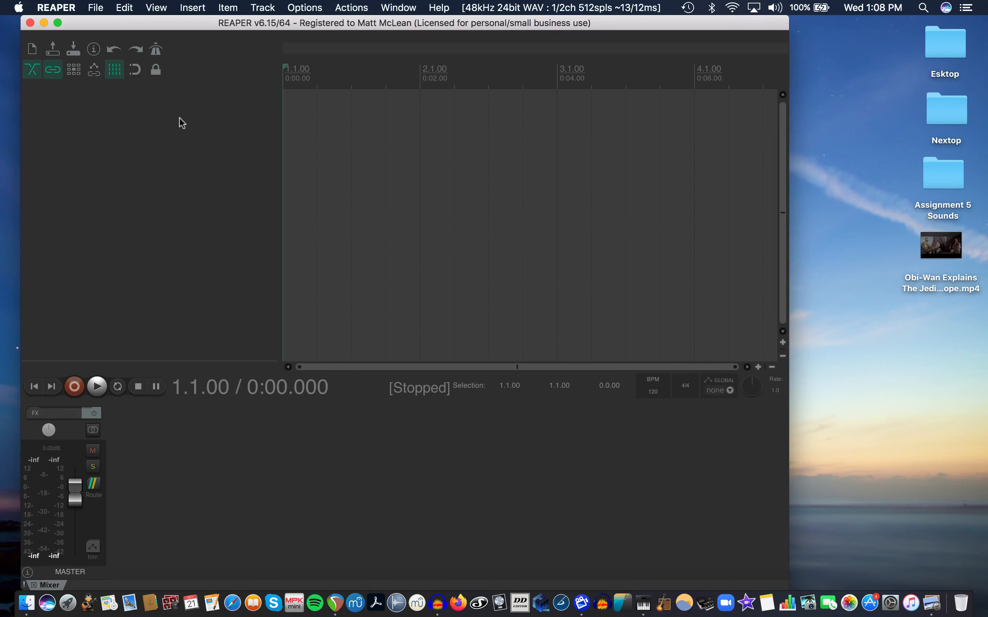
{"action": "left_click", "coordinate": [262, 7]}
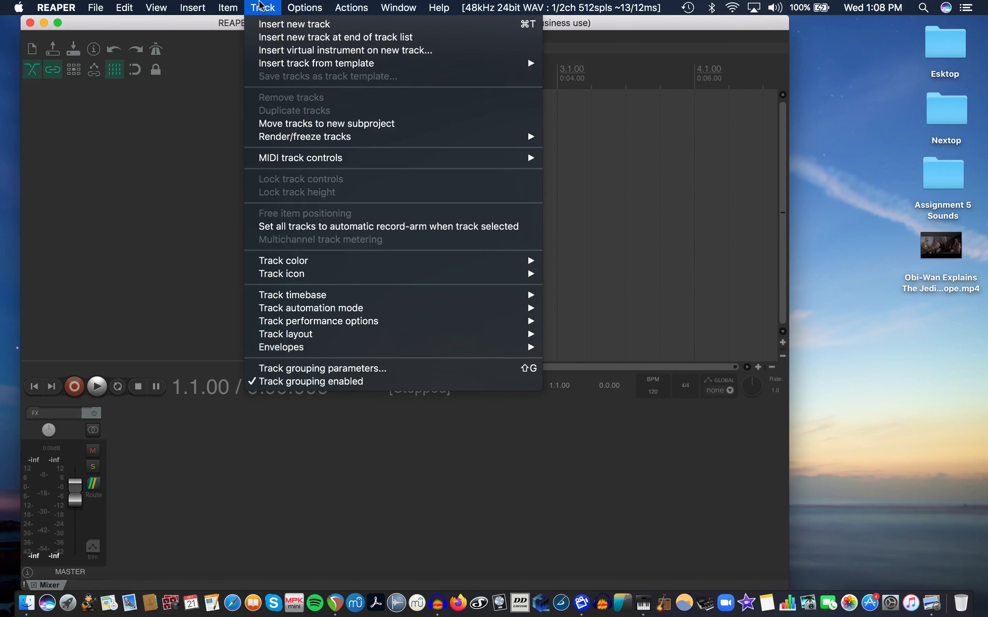
{"action": "left_click", "coordinate": [201, 125]}
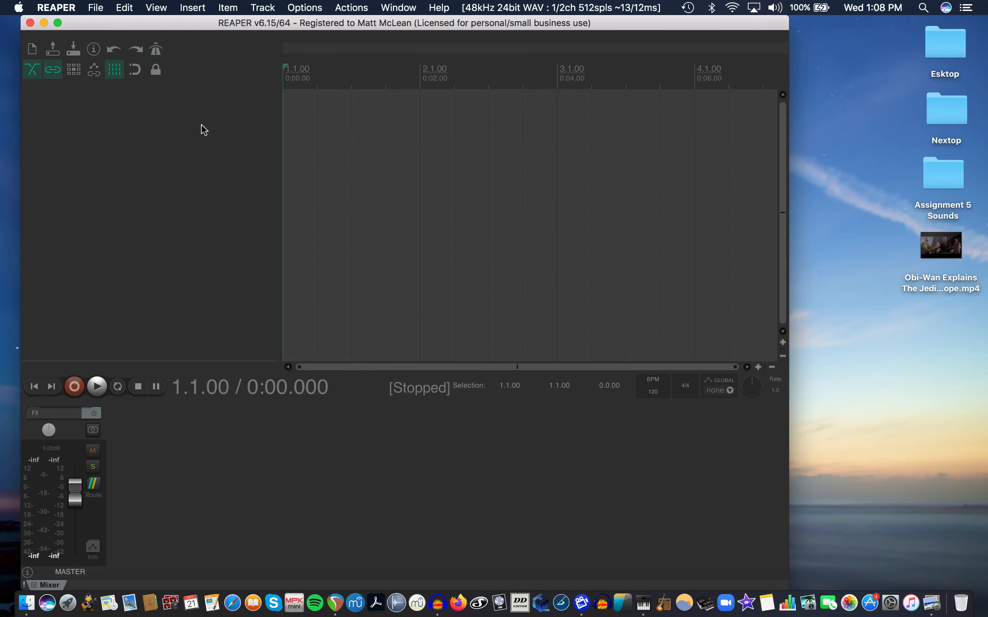
{"action": "key", "text": "super+t"}
{"action": "key", "text": "super+t"}
{"action": "key", "text": "super+t"}
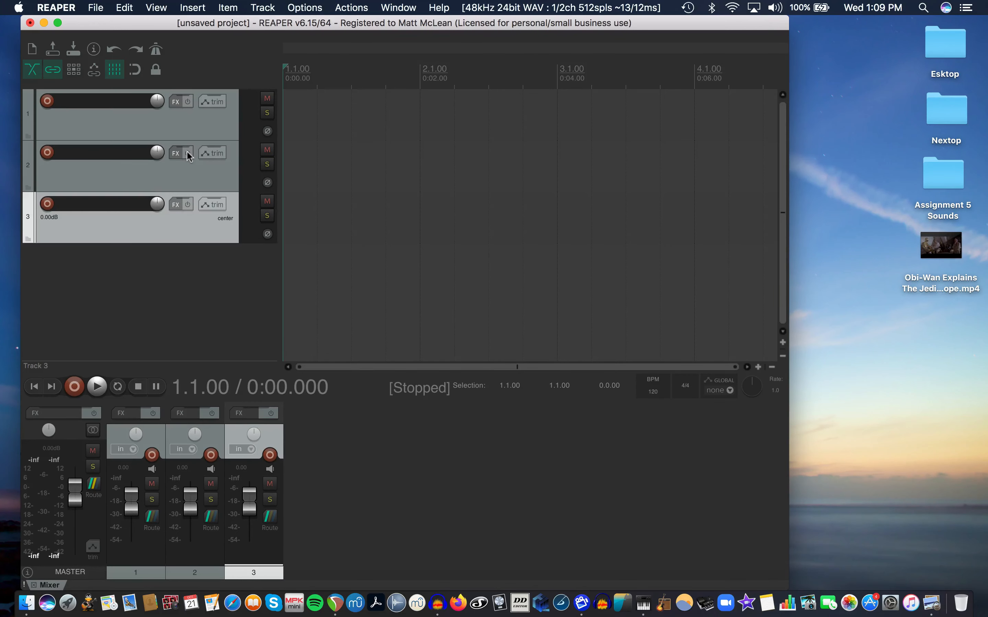
{"action": "key", "text": "super+t"}
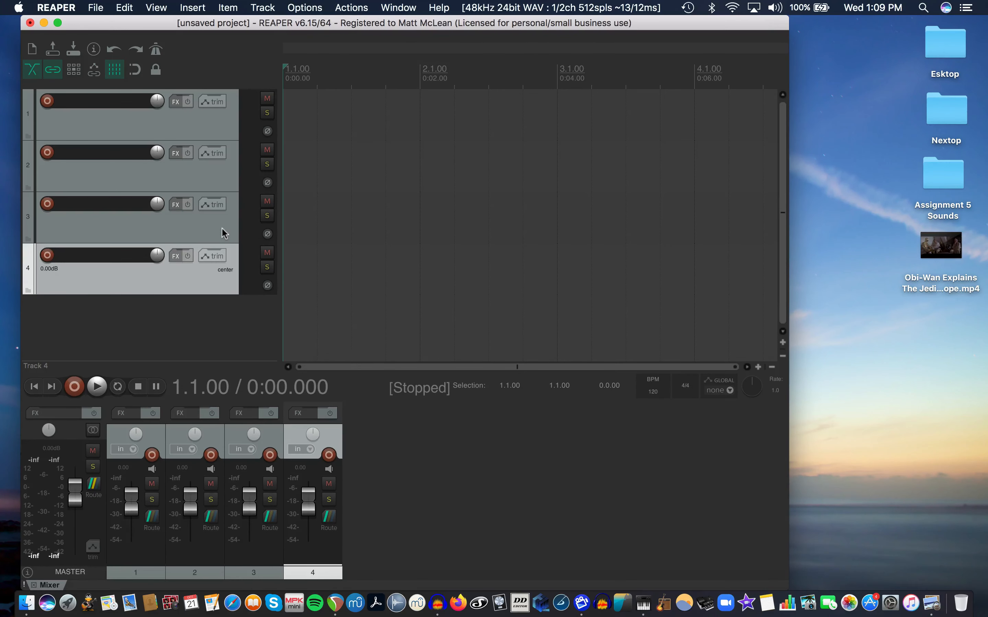
{"action": "key", "text": "super+t"}
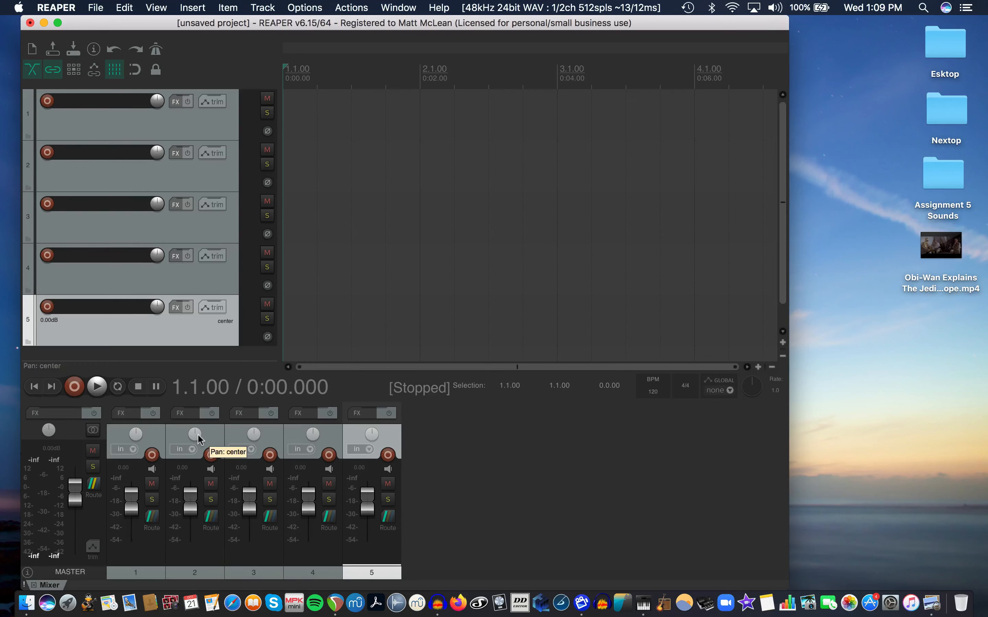
Record a short test take on track 1, delete its recorded file and disarm the track.
{"action": "left_click", "coordinate": [189, 122]}
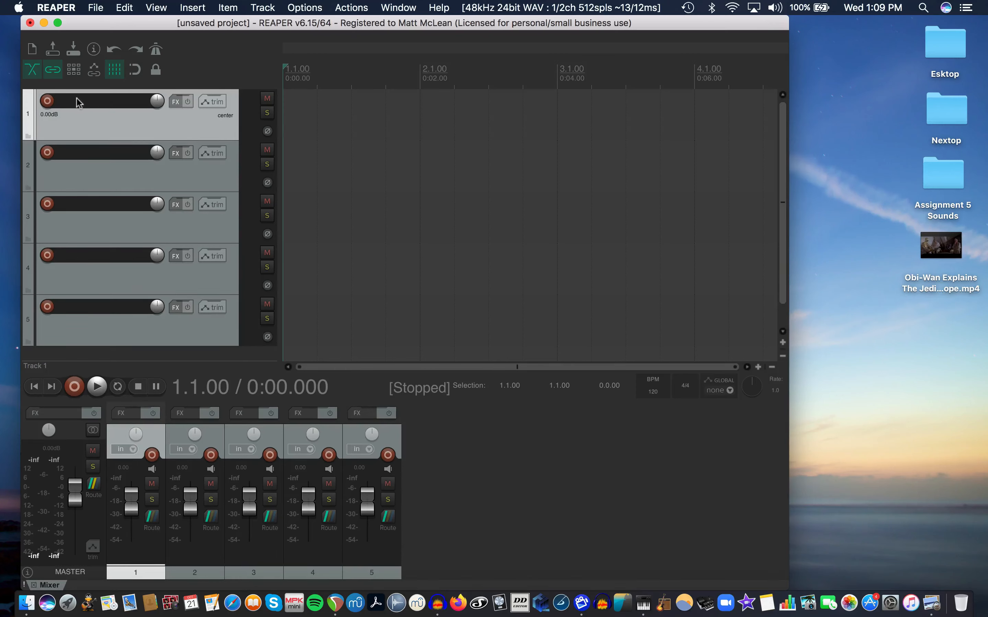
{"action": "left_click", "coordinate": [47, 104]}
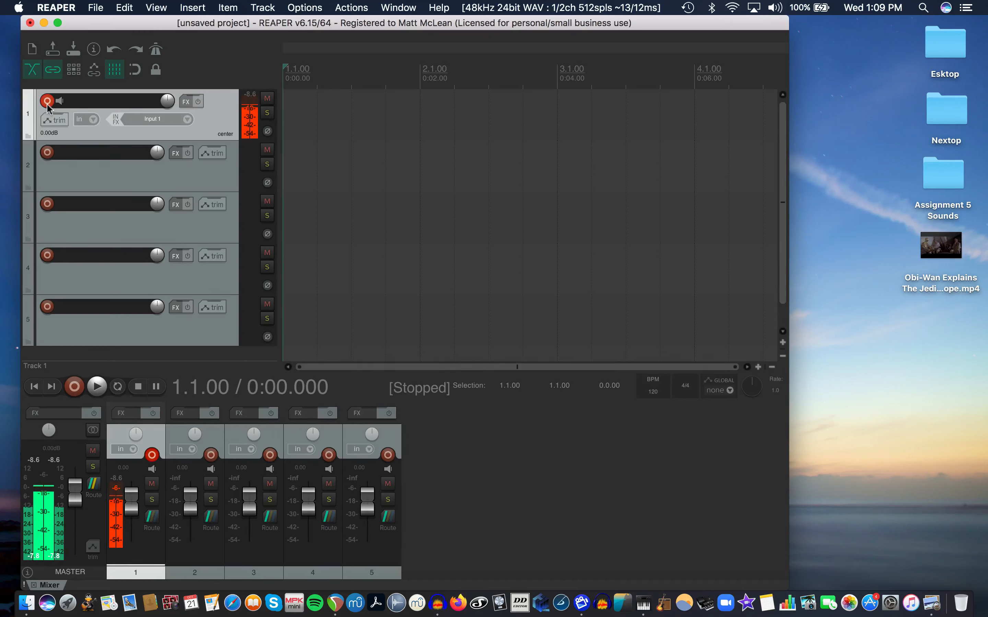
{"action": "left_click", "coordinate": [77, 389]}
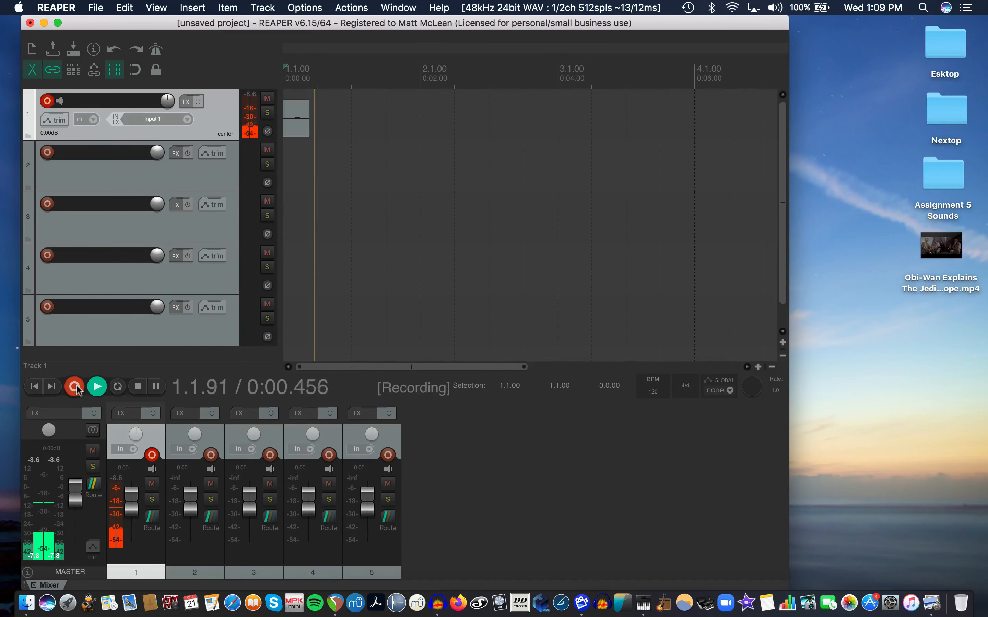
{"action": "left_click", "coordinate": [138, 387]}
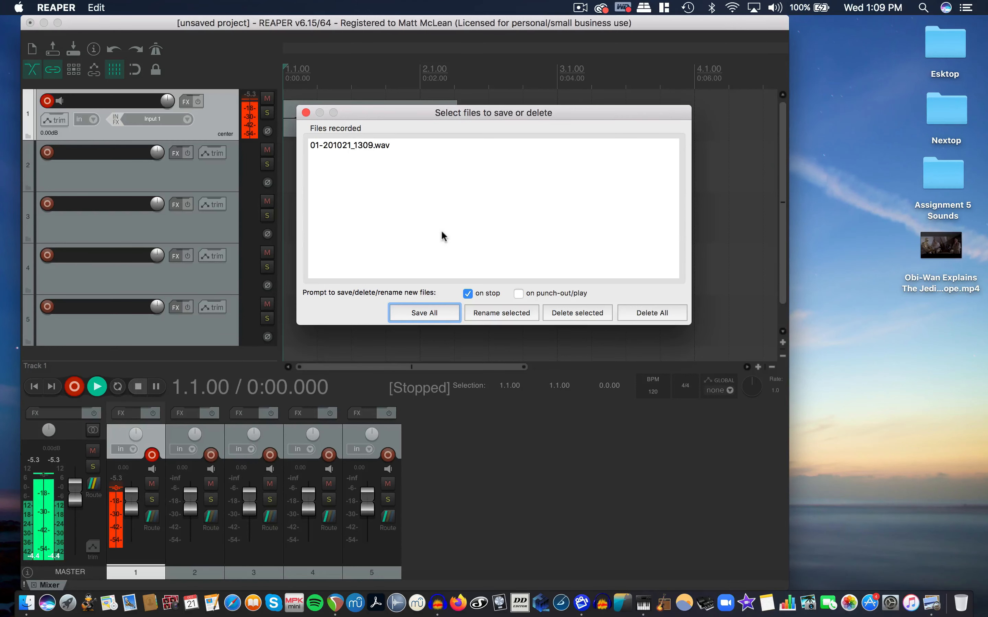
{"action": "left_click", "coordinate": [651, 313]}
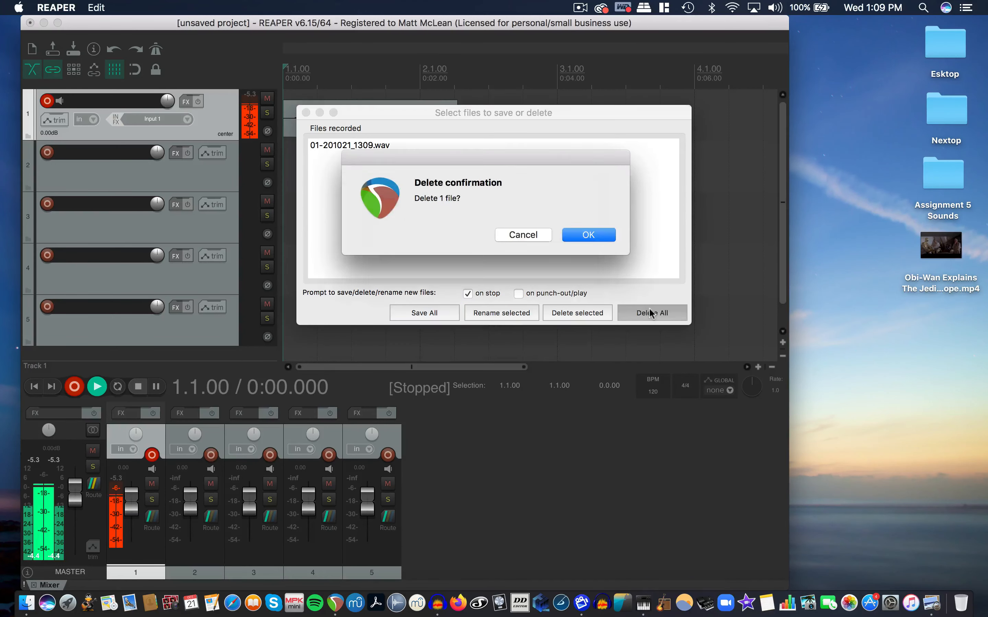
{"action": "left_click", "coordinate": [590, 234]}
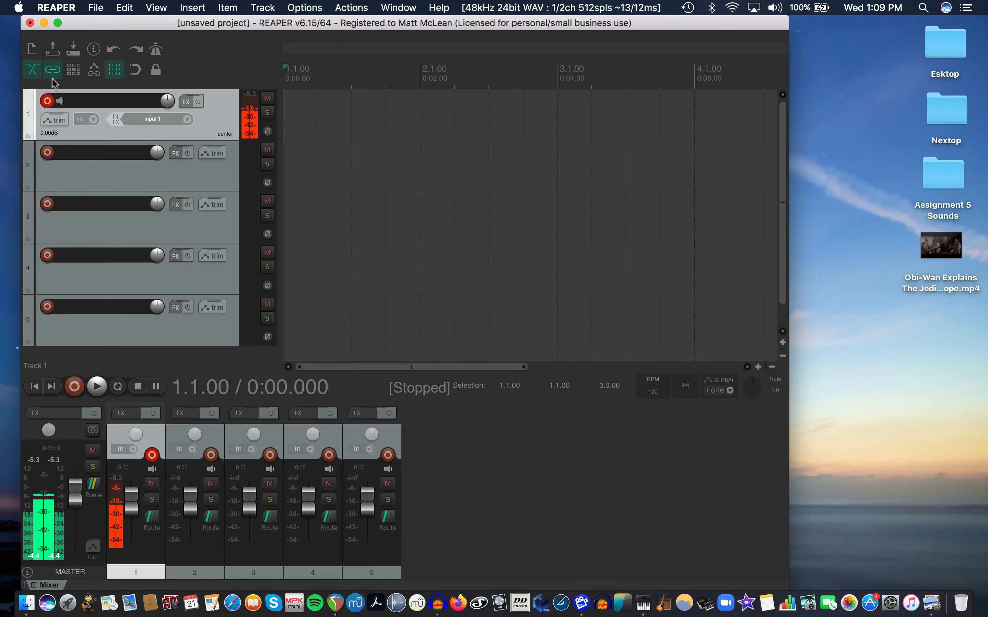
{"action": "left_click", "coordinate": [47, 100]}
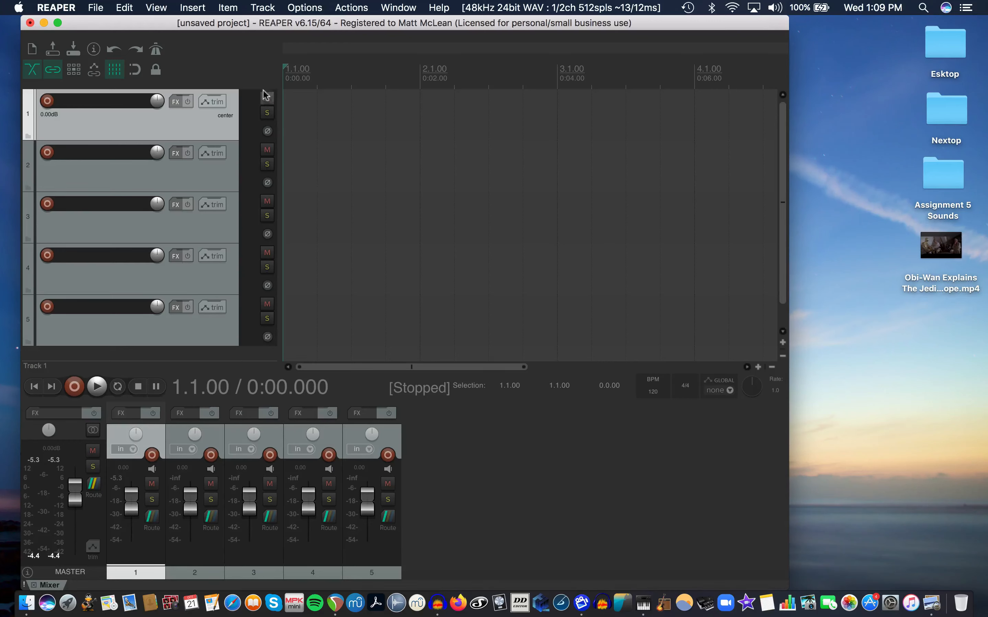
Start saving the project under a new name and create a Desktop folder named with the owner's surname followed by "Test".
{"action": "left_click", "coordinate": [97, 8]}
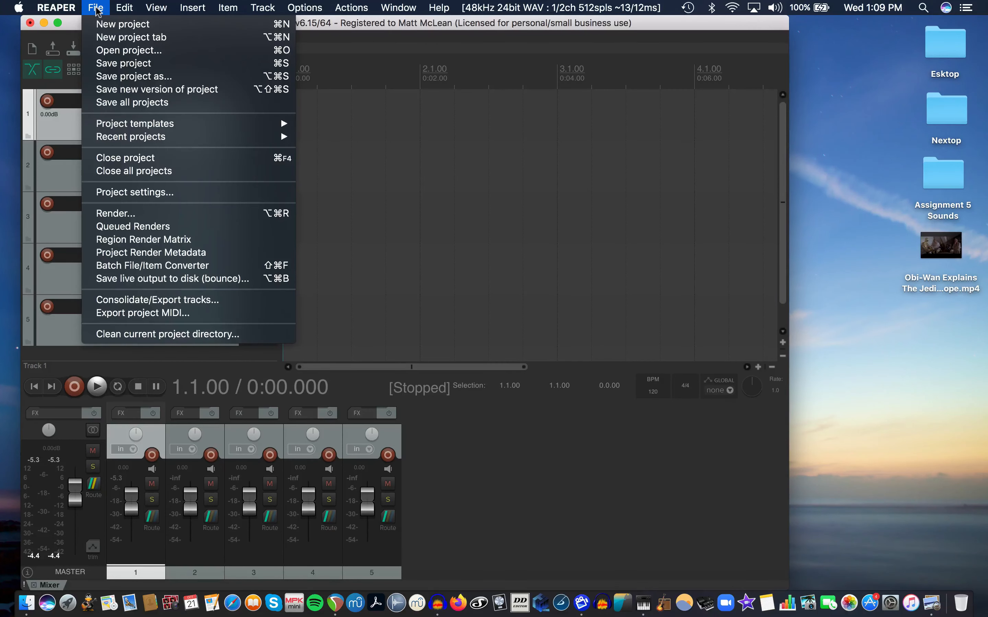
{"action": "left_click", "coordinate": [123, 76]}
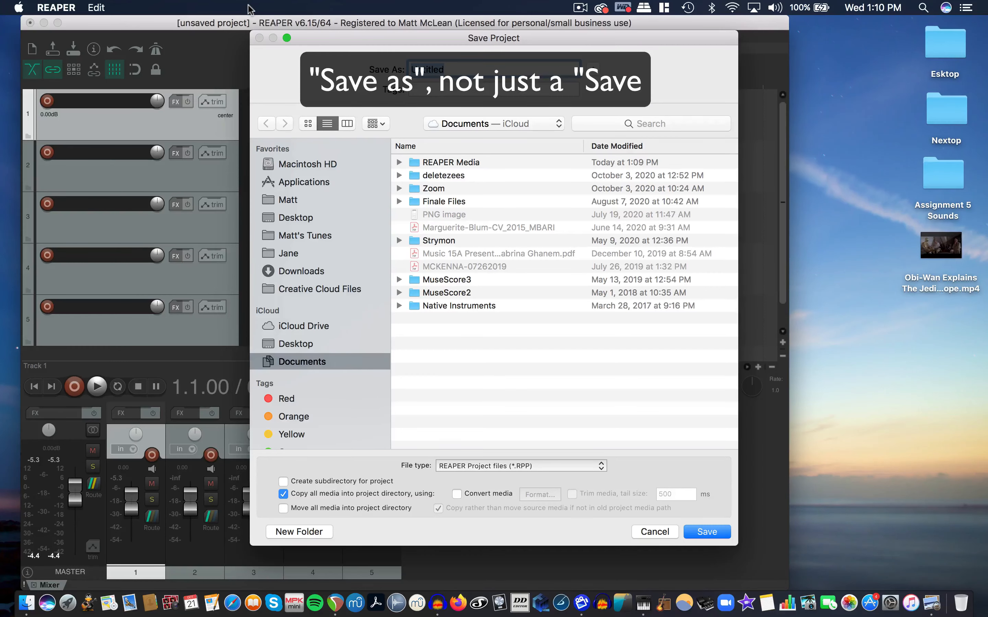
{"action": "left_click", "coordinate": [323, 218]}
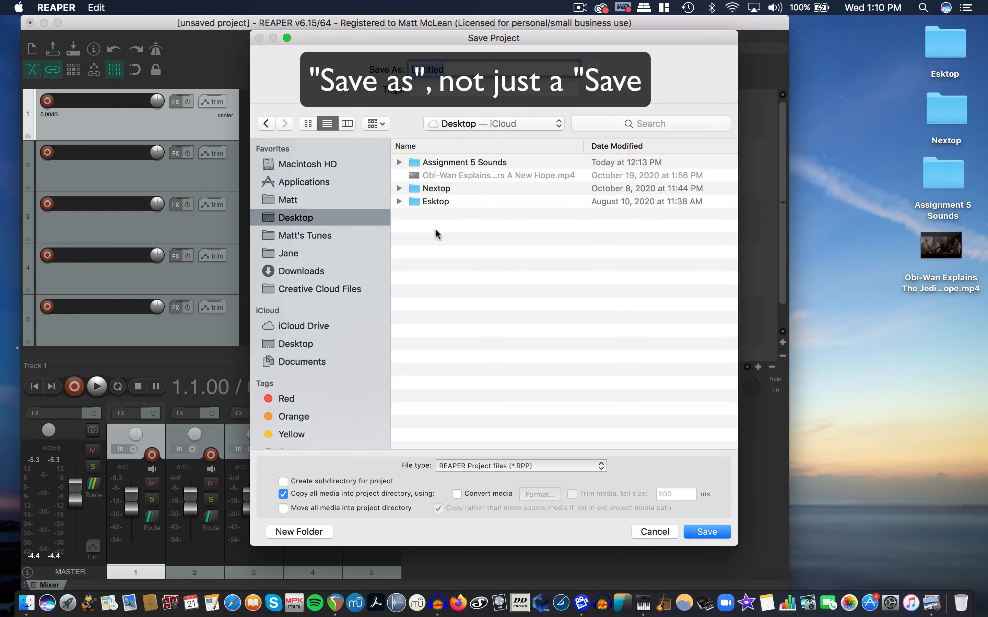
{"action": "left_click", "coordinate": [308, 531]}
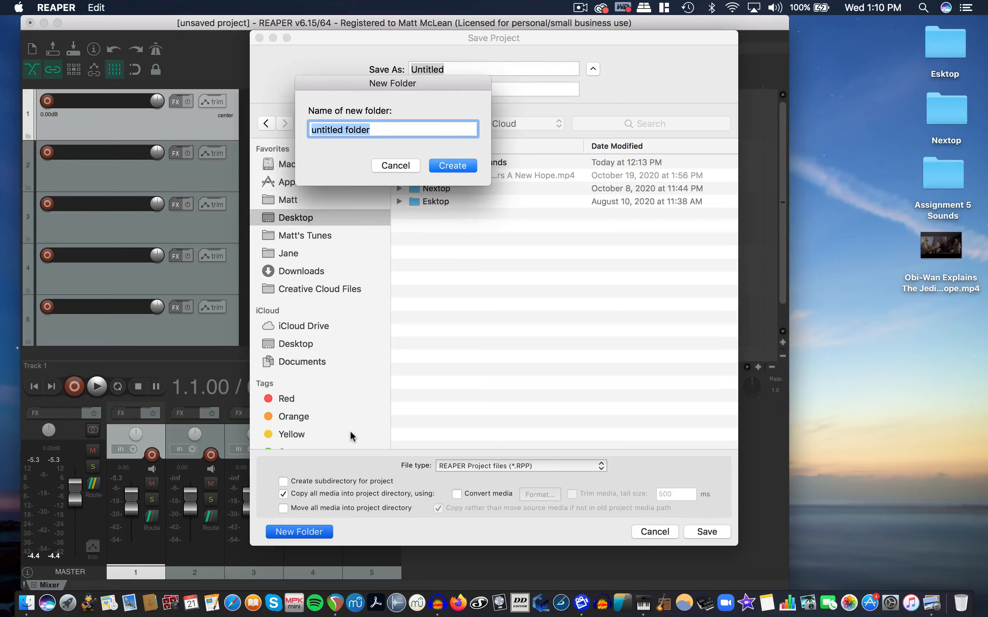
{"action": "type", "text": "McLean Te"}
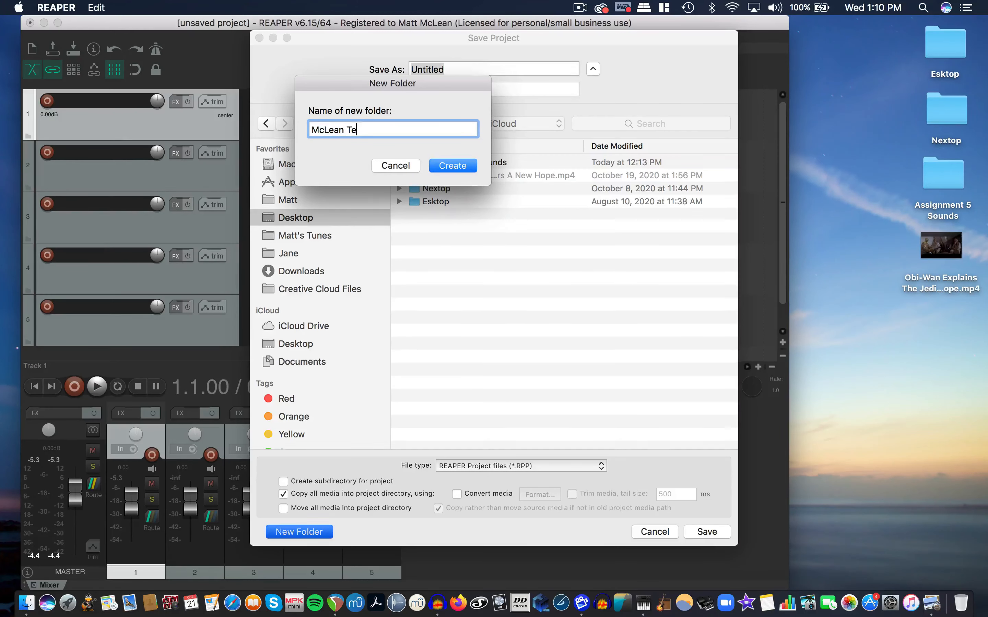
{"action": "type", "text": "st"}
{"action": "left_click", "coordinate": [449, 164]}
{"action": "left_click", "coordinate": [464, 165]}
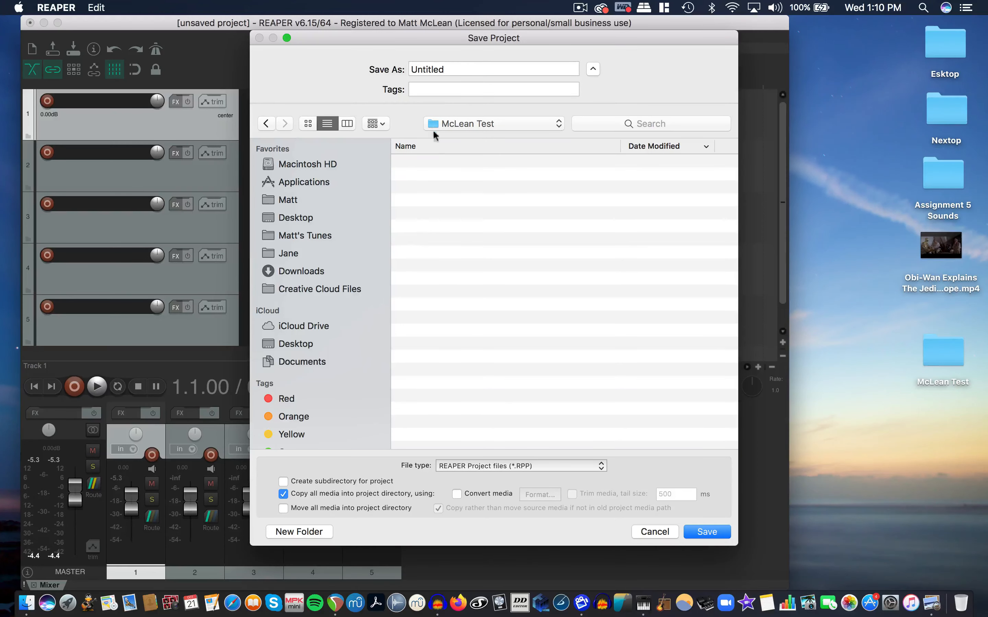
Save the project in the new folder, named with the owner's surname followed by "Test", and check the folder's contents.
{"action": "left_click", "coordinate": [405, 71]}
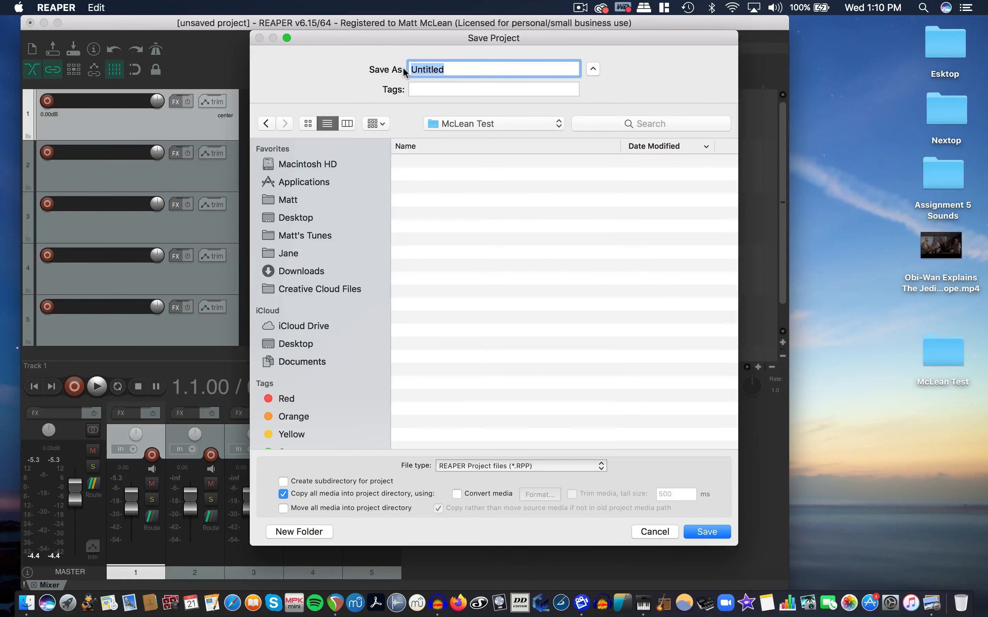
{"action": "type", "text": "McLean Test"}
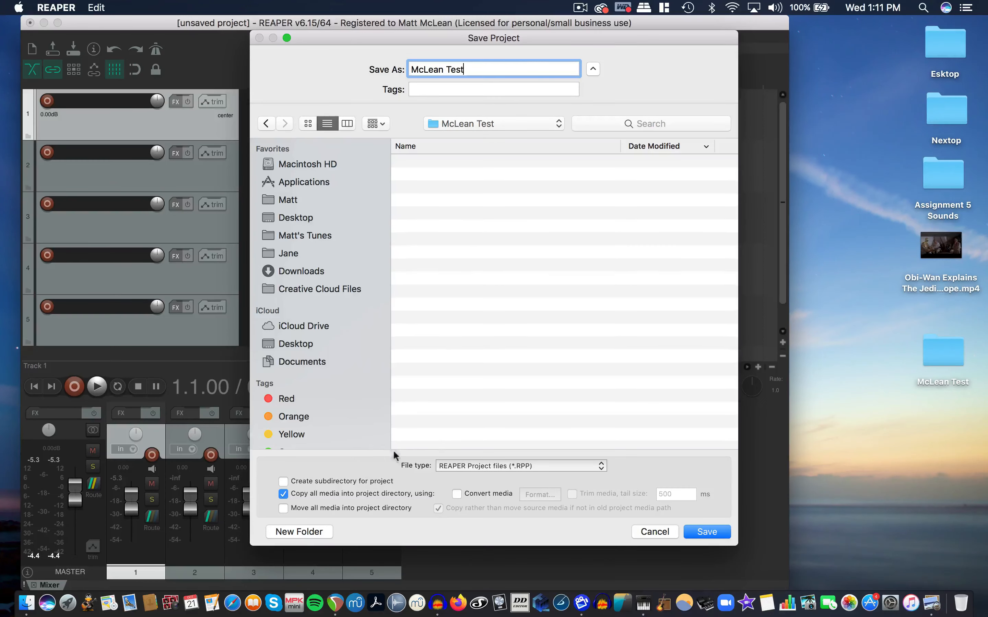
{"action": "double_click", "coordinate": [935, 360]}
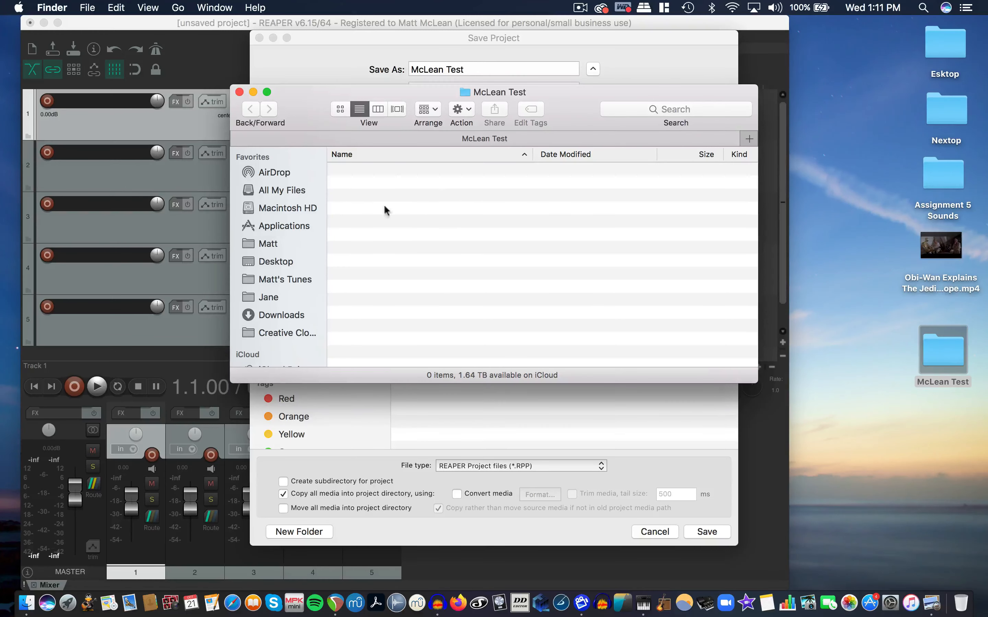
{"action": "left_click", "coordinate": [240, 92]}
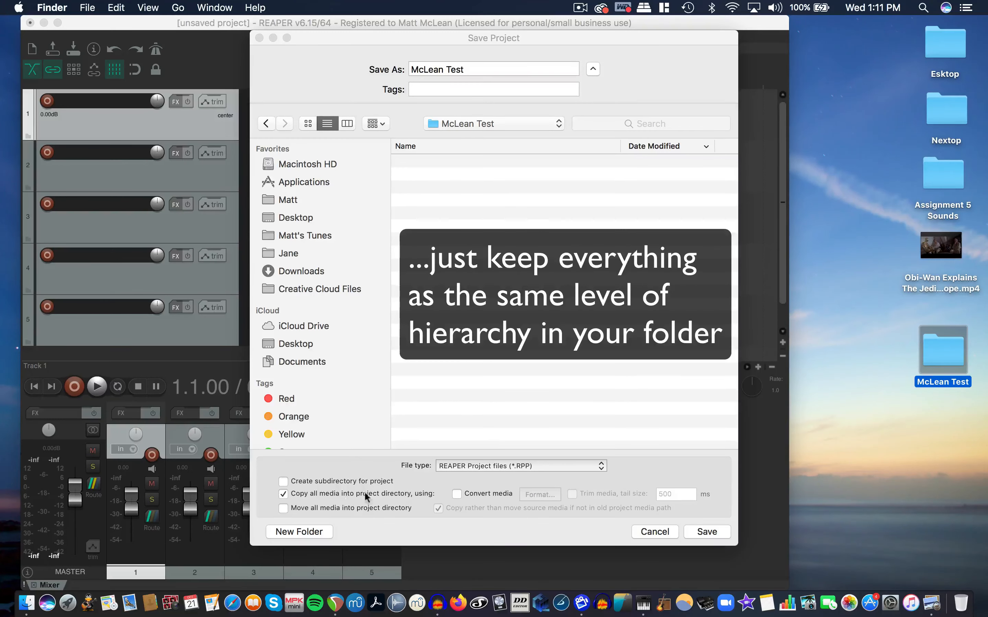
{"action": "left_click", "coordinate": [709, 536]}
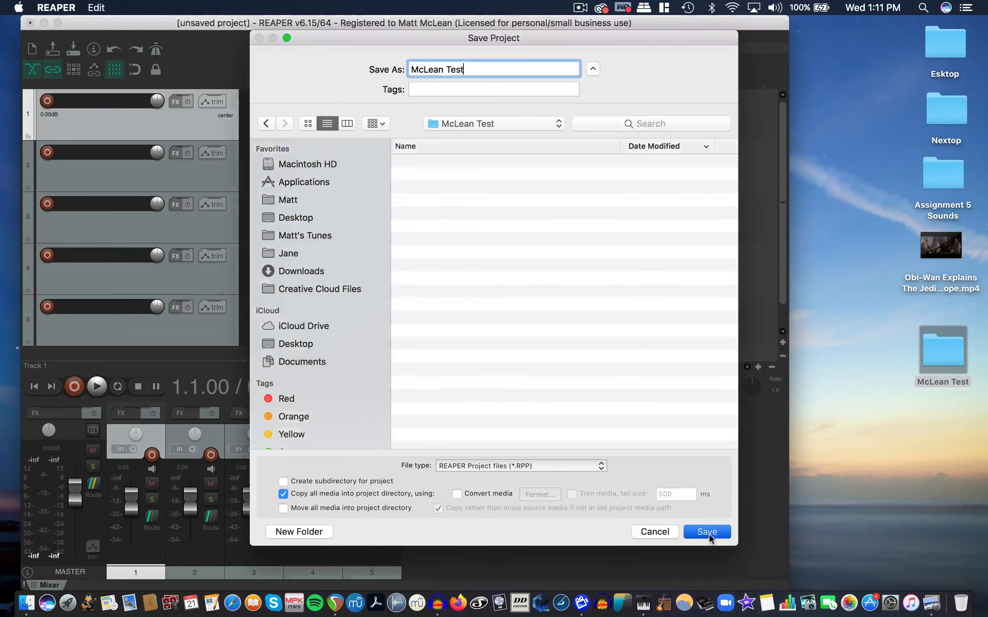
{"action": "left_click", "coordinate": [709, 532]}
{"action": "double_click", "coordinate": [947, 359]}
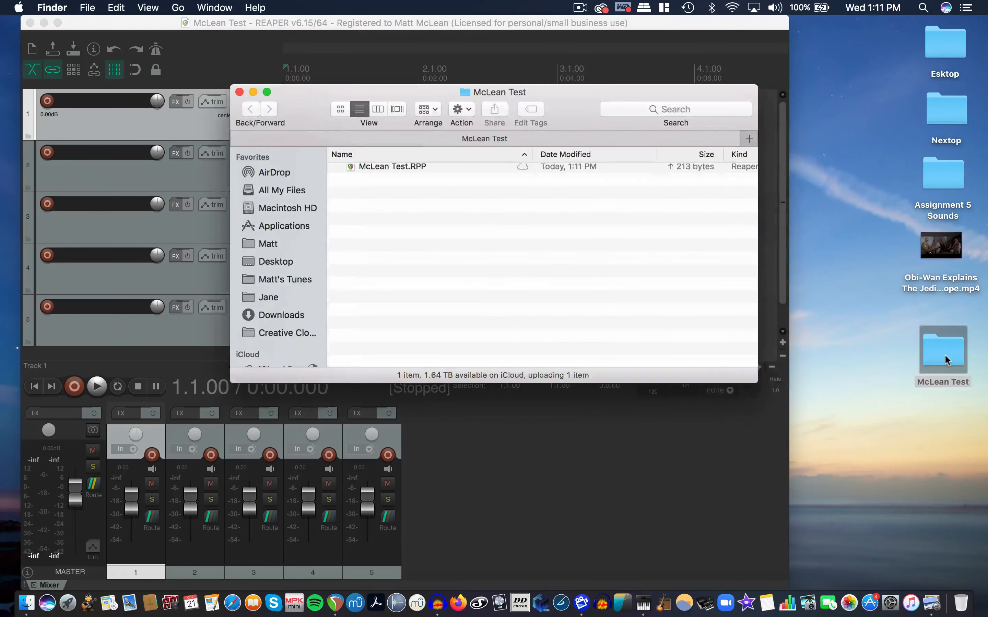
{"action": "left_click", "coordinate": [239, 92]}
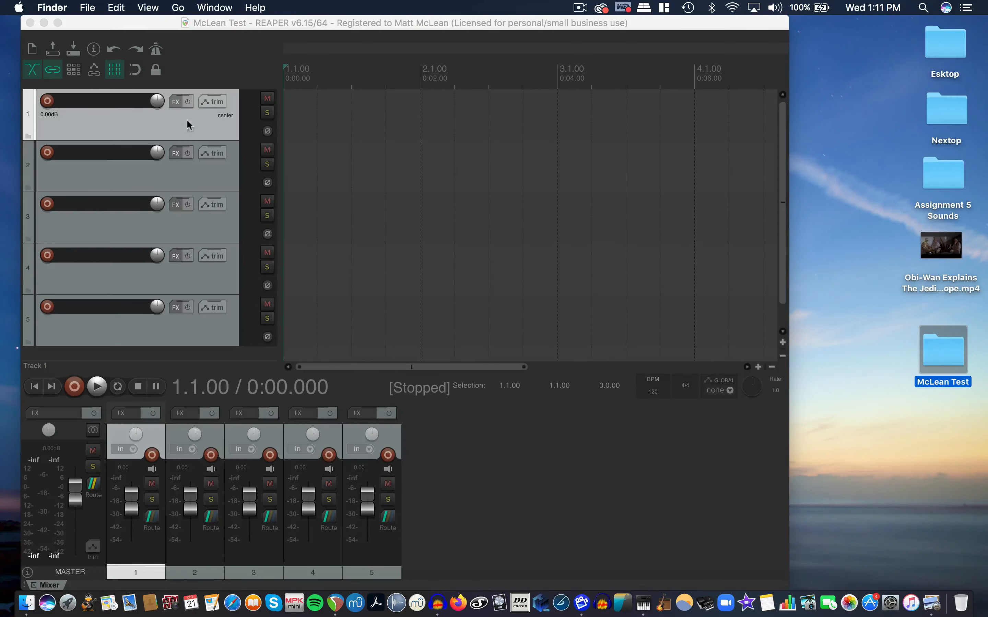
Arm track 1 and record a short voice take from Input 1.
{"action": "left_click", "coordinate": [47, 101]}
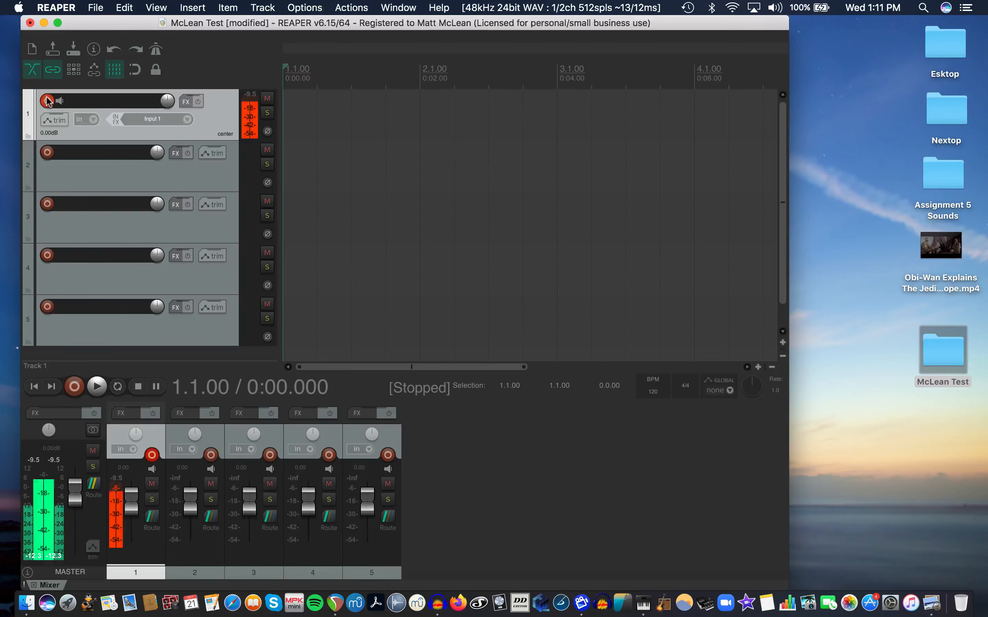
{"action": "left_click", "coordinate": [82, 390]}
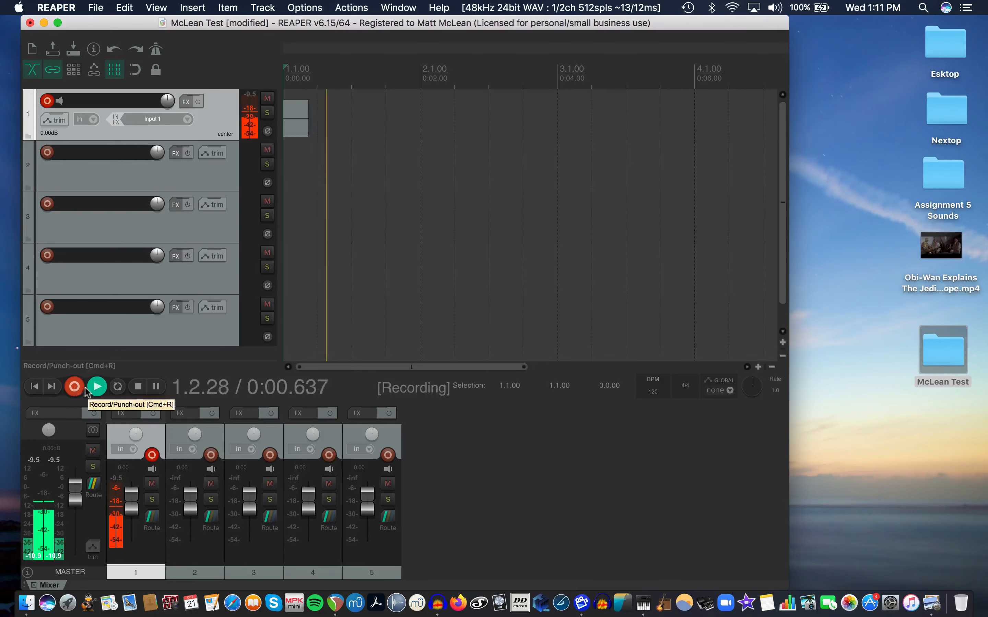
{"action": "key", "text": "space"}
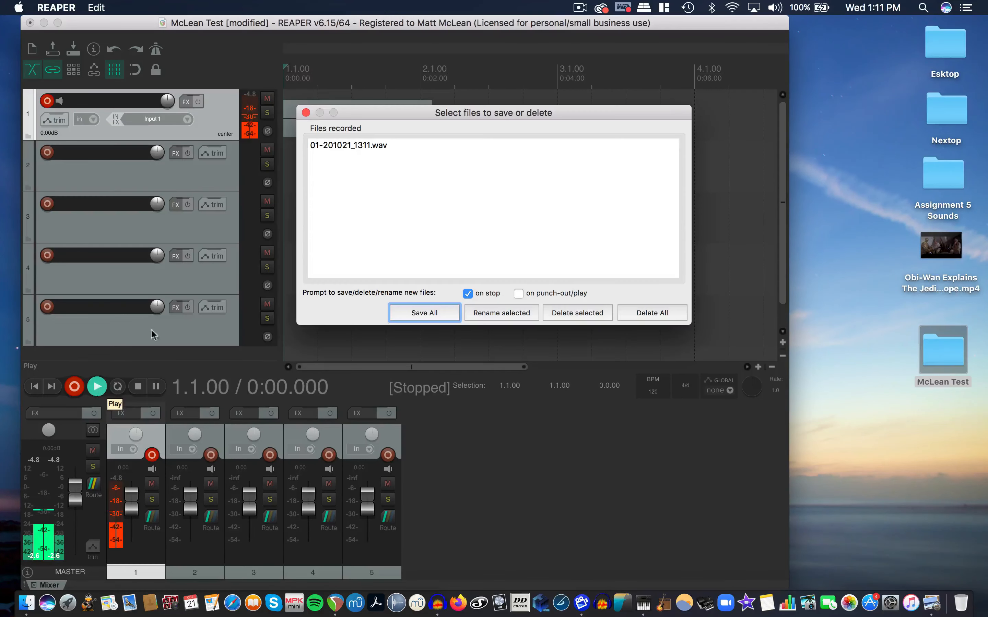
Rename the recorded WAV file to "hello this is" followed by the speaker's first name, keeping it in the project folder.
{"action": "double_click", "coordinate": [379, 145]}
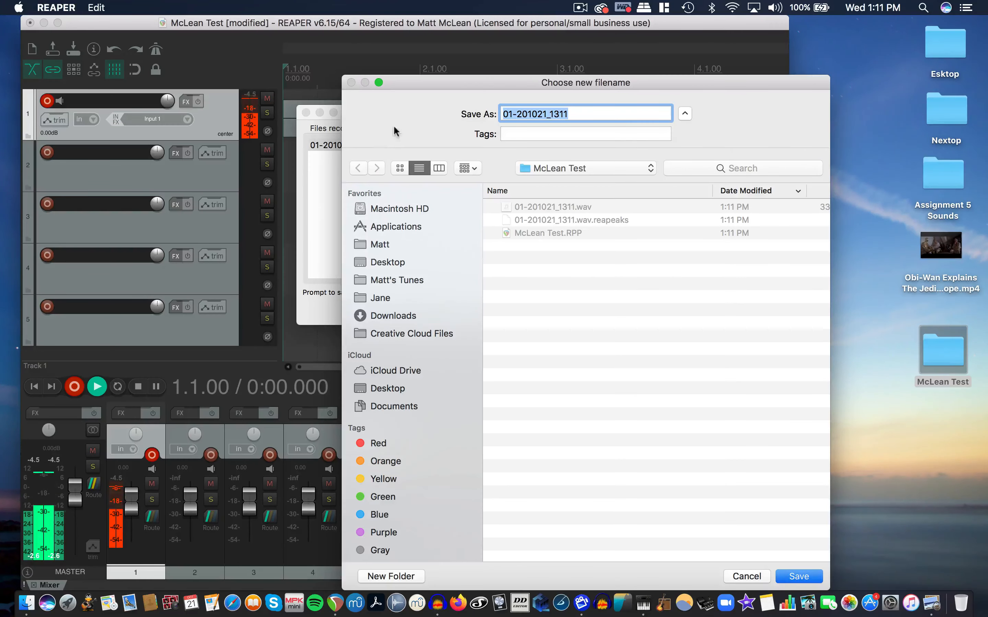
{"action": "left_click_drag", "start_coordinate": [415, 80], "coordinate": [365, 181]}
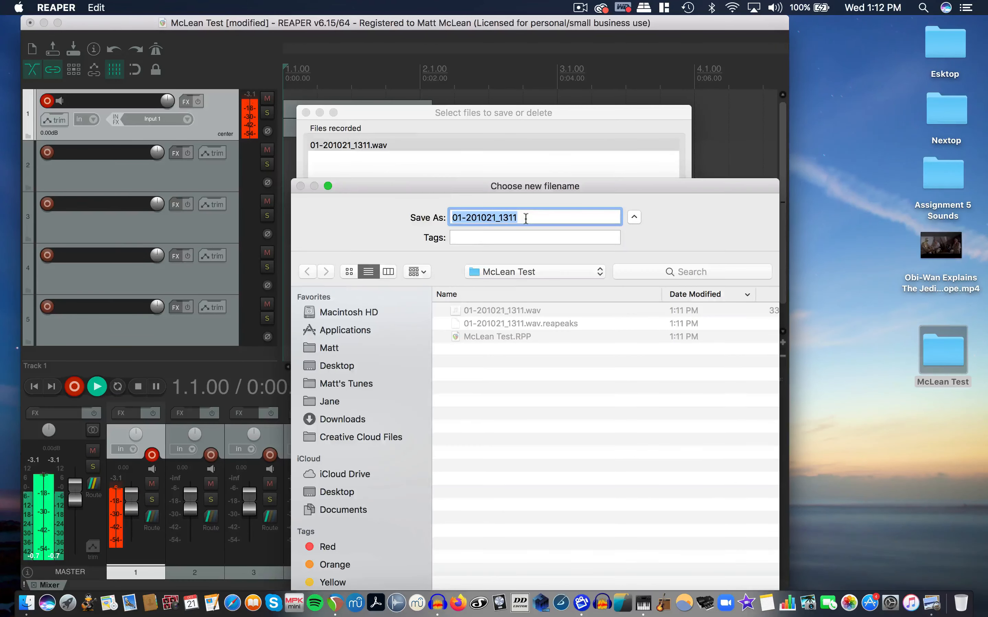
{"action": "left_click_drag", "start_coordinate": [483, 197], "coordinate": [481, 160]}
{"action": "type", "text": "hello"}
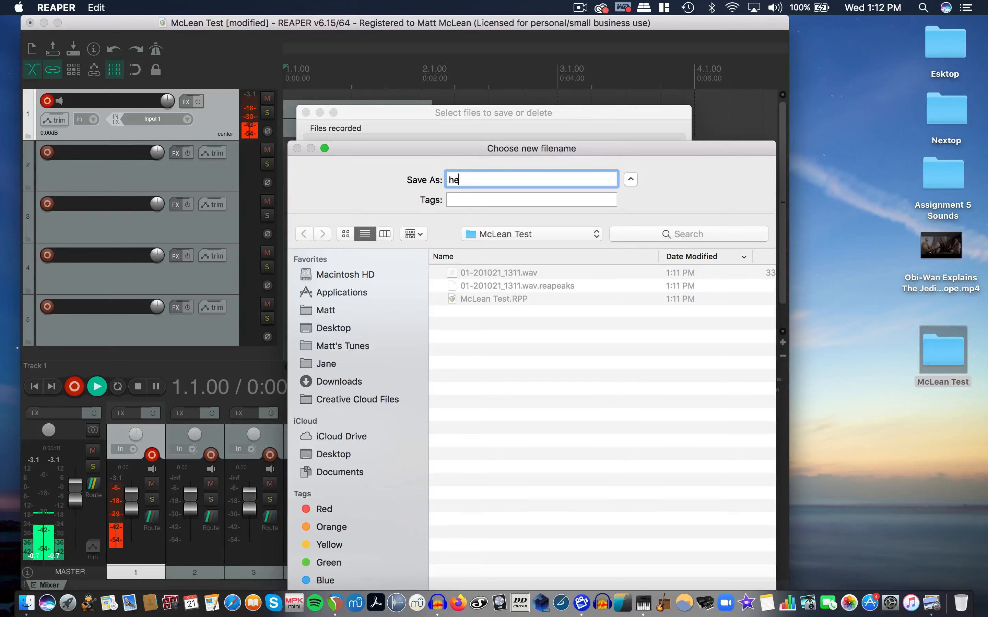
{"action": "type", "text": "this is matt"}
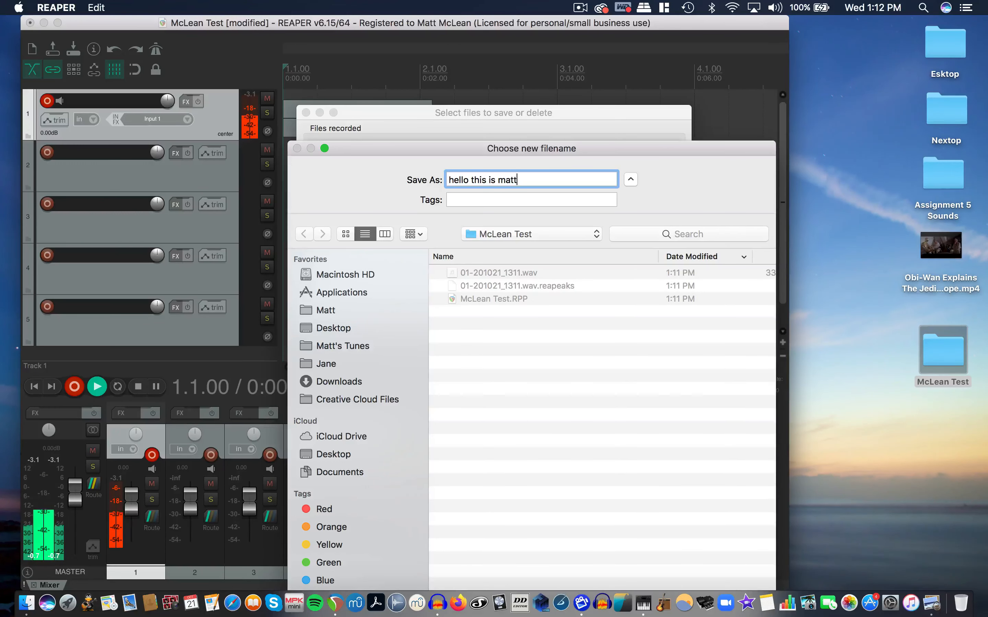
{"action": "left_click_drag", "start_coordinate": [612, 148], "coordinate": [611, 46]}
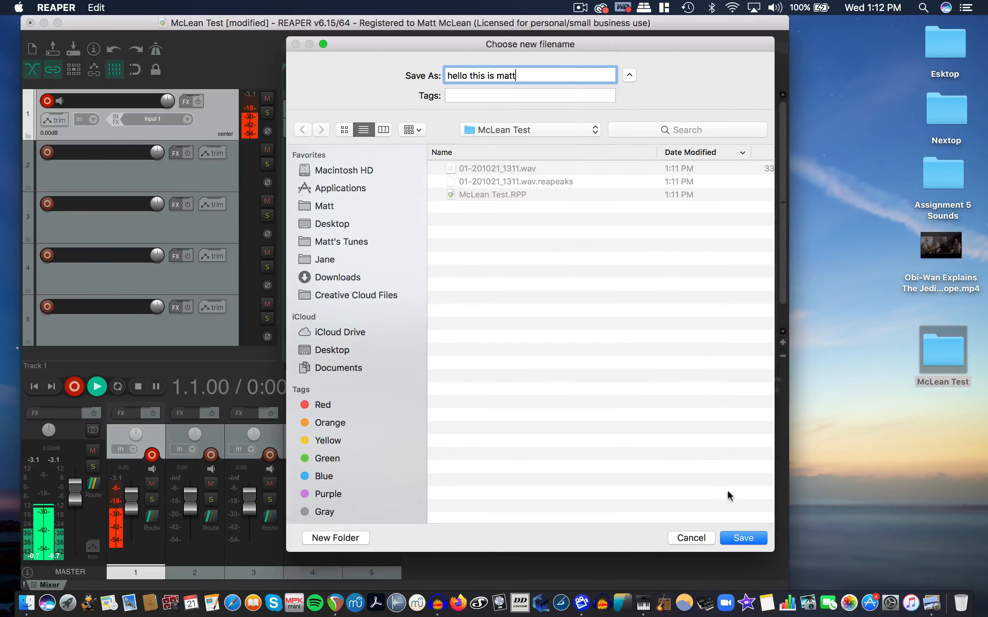
{"action": "left_click", "coordinate": [742, 537]}
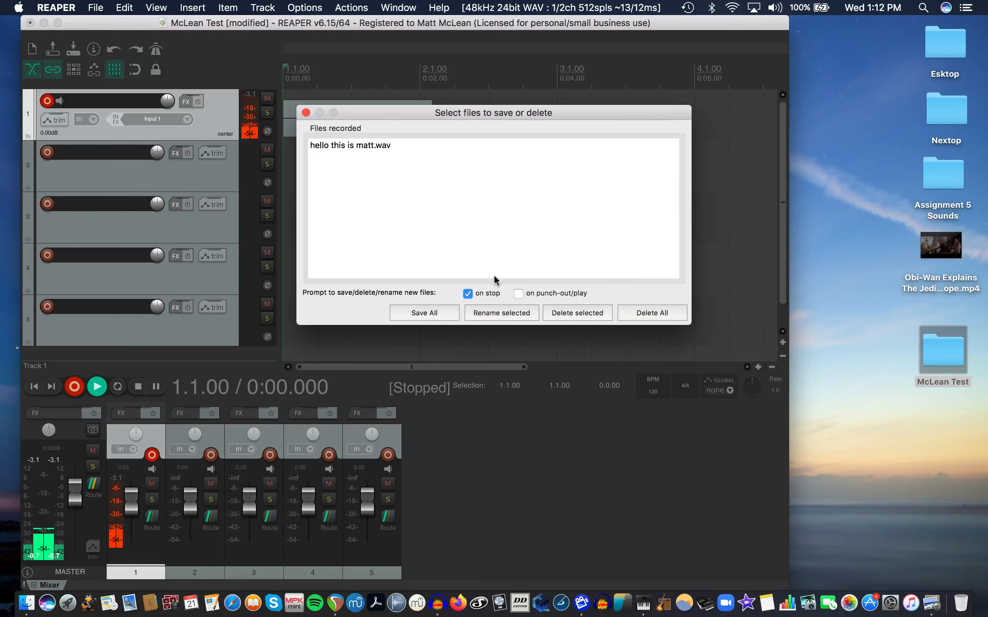
Keep all the recorded files and check that the take is in the project's Desktop folder.
{"action": "left_click", "coordinate": [427, 314]}
{"action": "left_click", "coordinate": [950, 361]}
{"action": "double_click", "coordinate": [950, 361]}
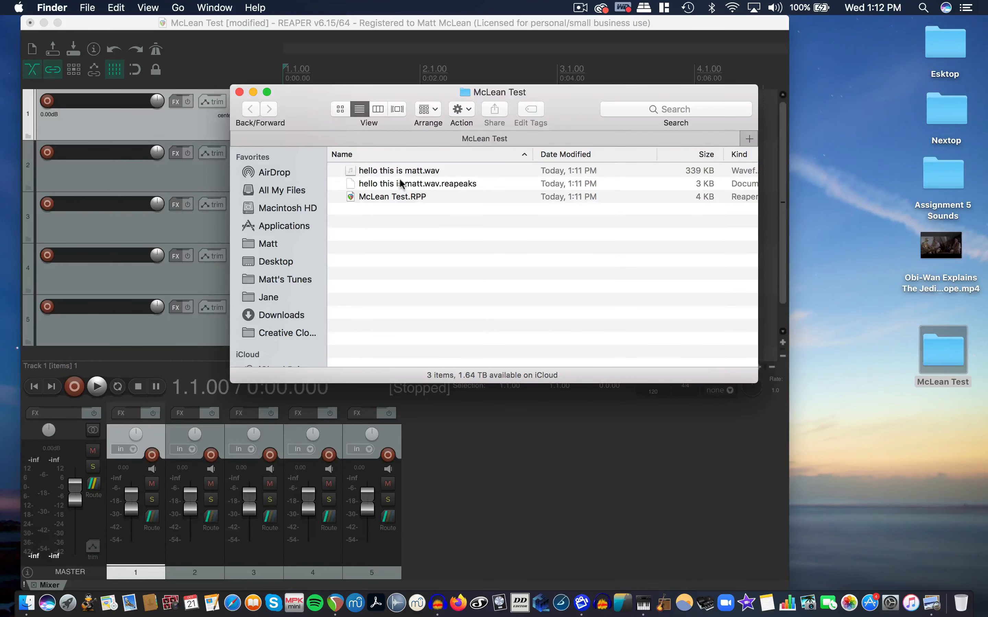
{"action": "left_click_drag", "start_coordinate": [306, 116], "coordinate": [343, 116]}
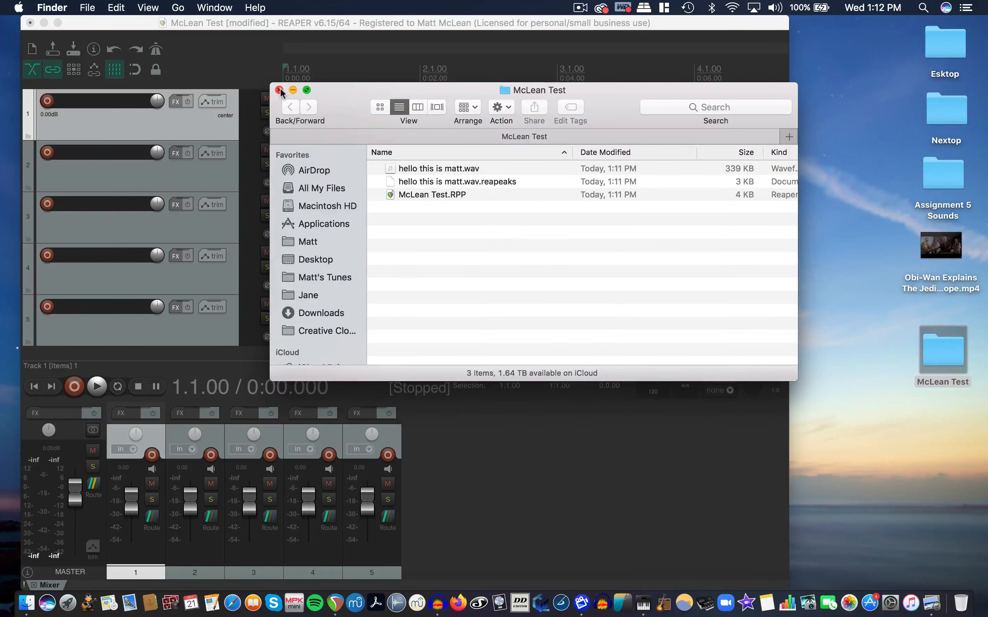
{"action": "left_click", "coordinate": [279, 90]}
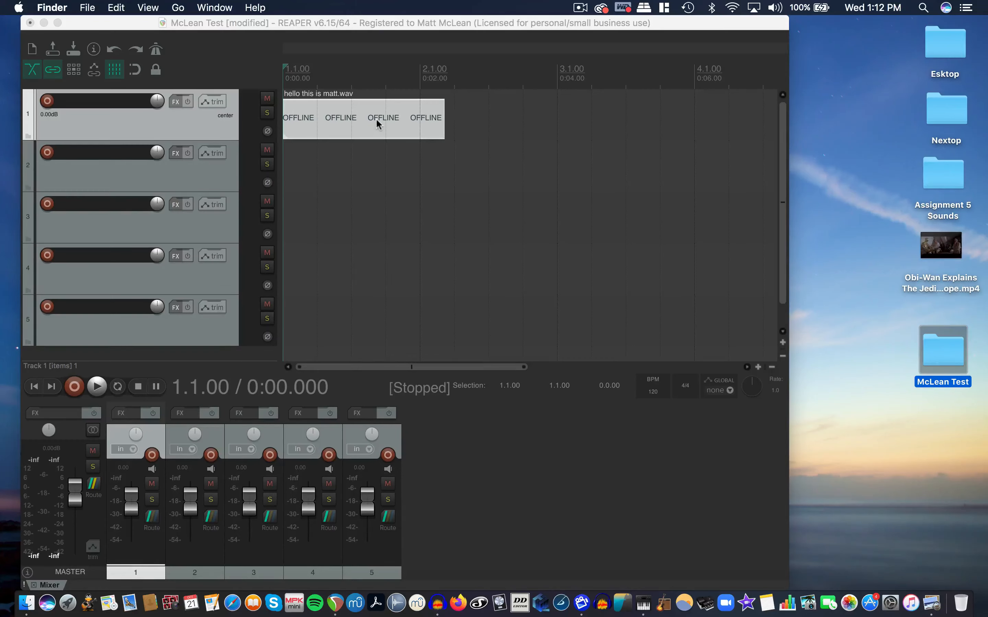
{"action": "left_click", "coordinate": [378, 165]}
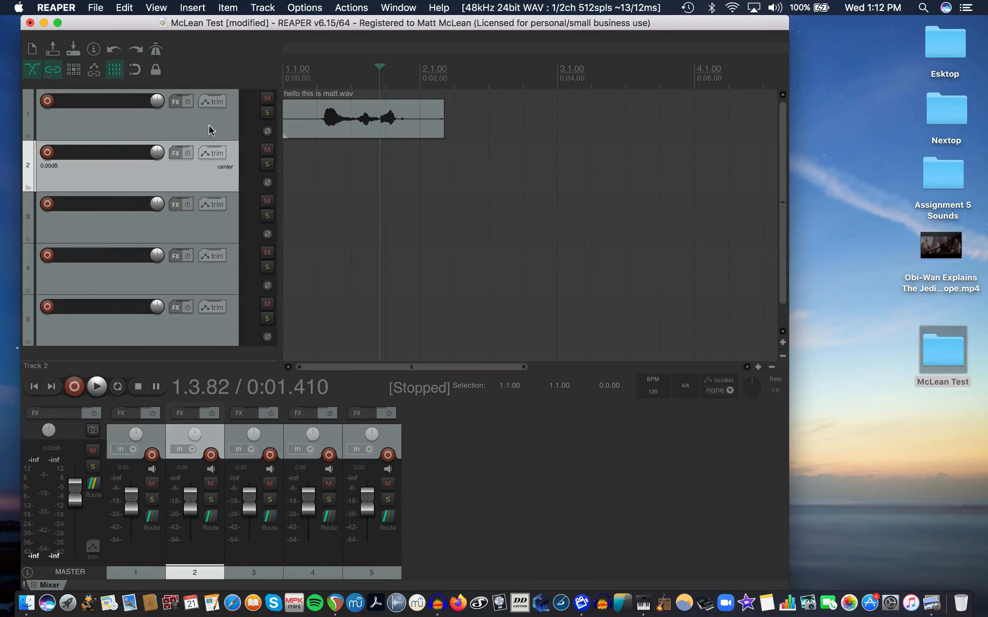
Review the audio device settings and the list of available audio devices, keeping USB PnP Audio Device selected.
{"action": "left_click", "coordinate": [485, 10]}
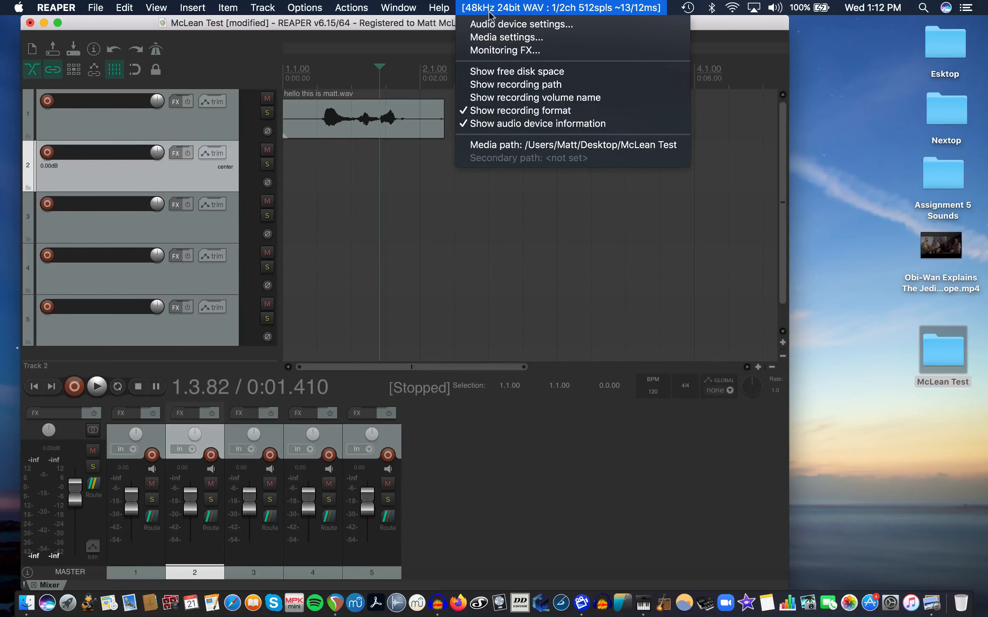
{"action": "left_click", "coordinate": [533, 25]}
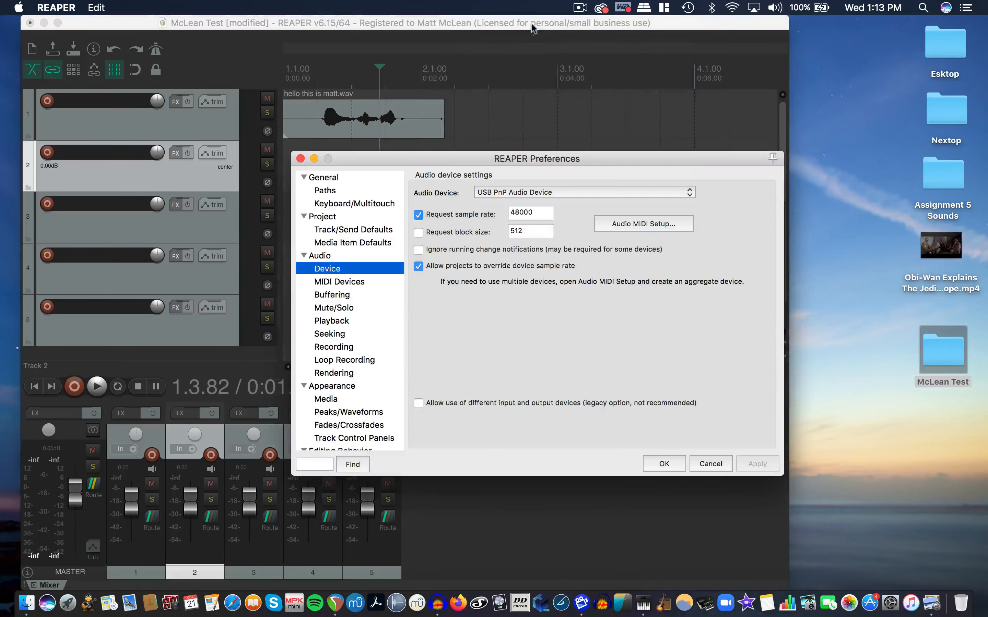
{"action": "left_click", "coordinate": [508, 192]}
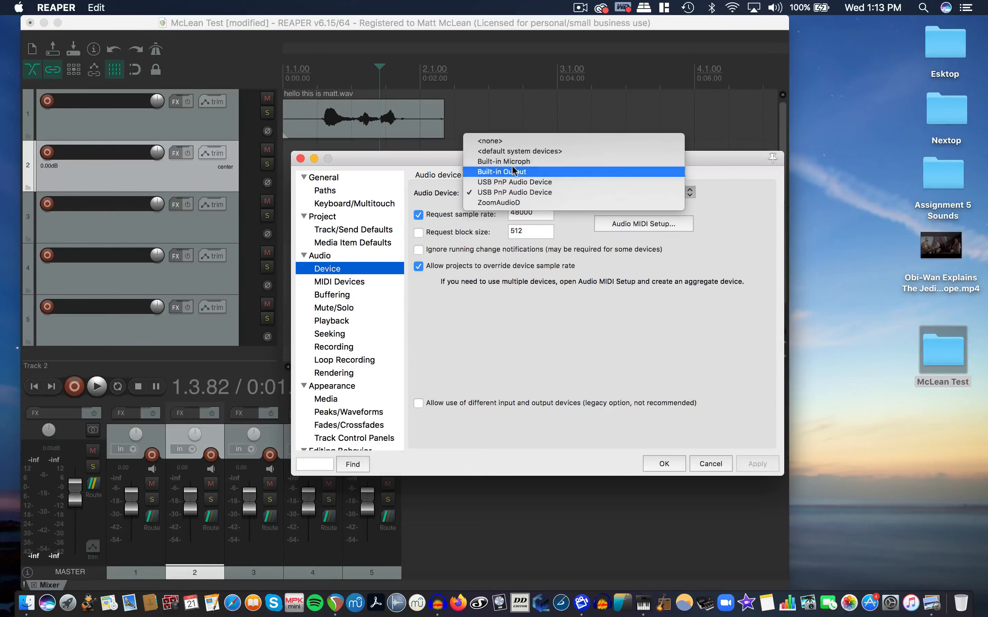
{"action": "left_click", "coordinate": [638, 375]}
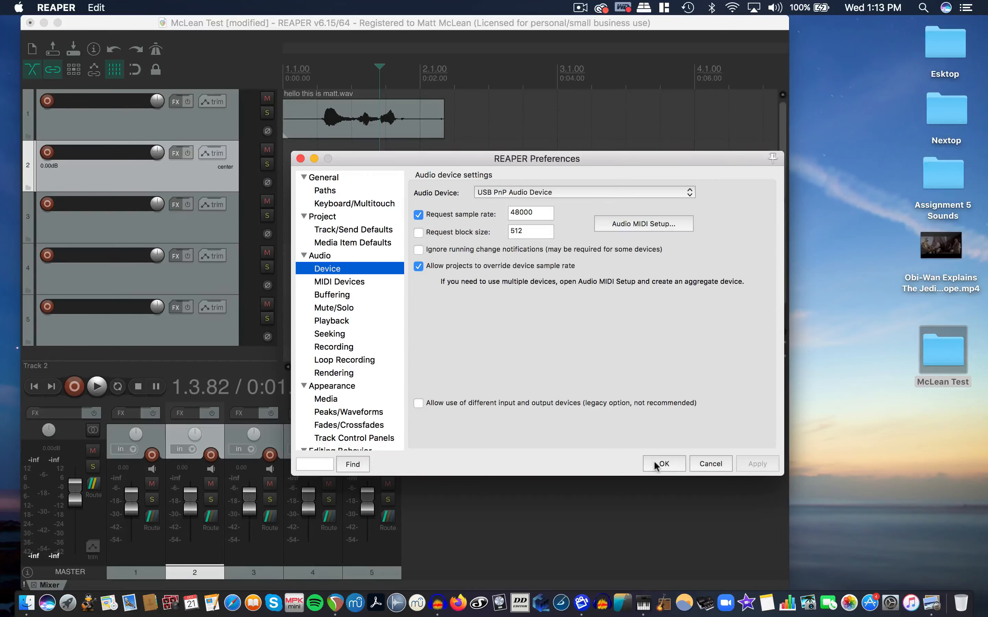
{"action": "left_click", "coordinate": [664, 464]}
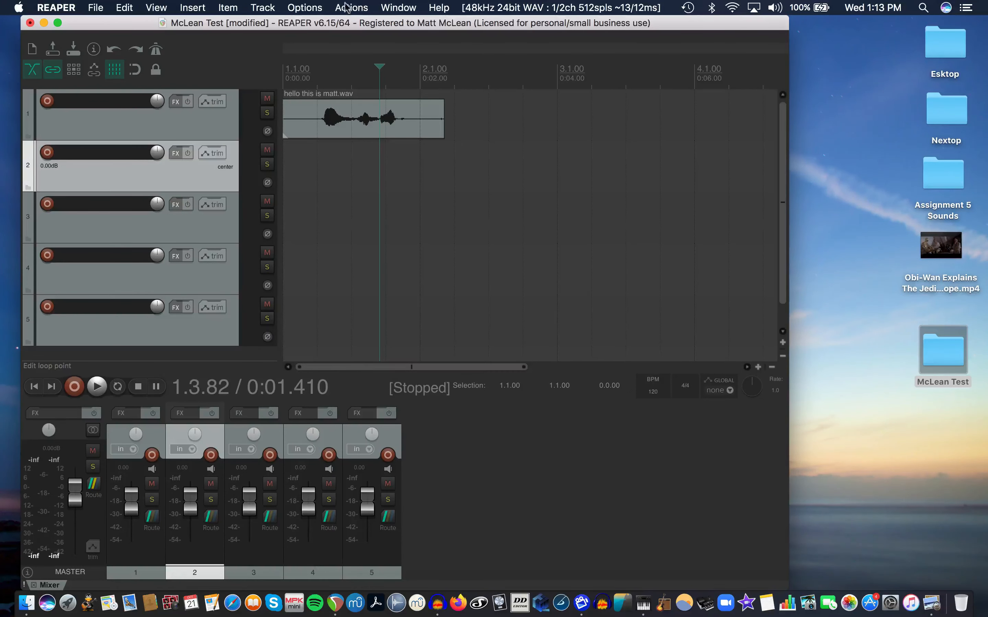
Set the sample rate value in the project settings to 48000 Hz.
{"action": "left_click", "coordinate": [498, 6]}
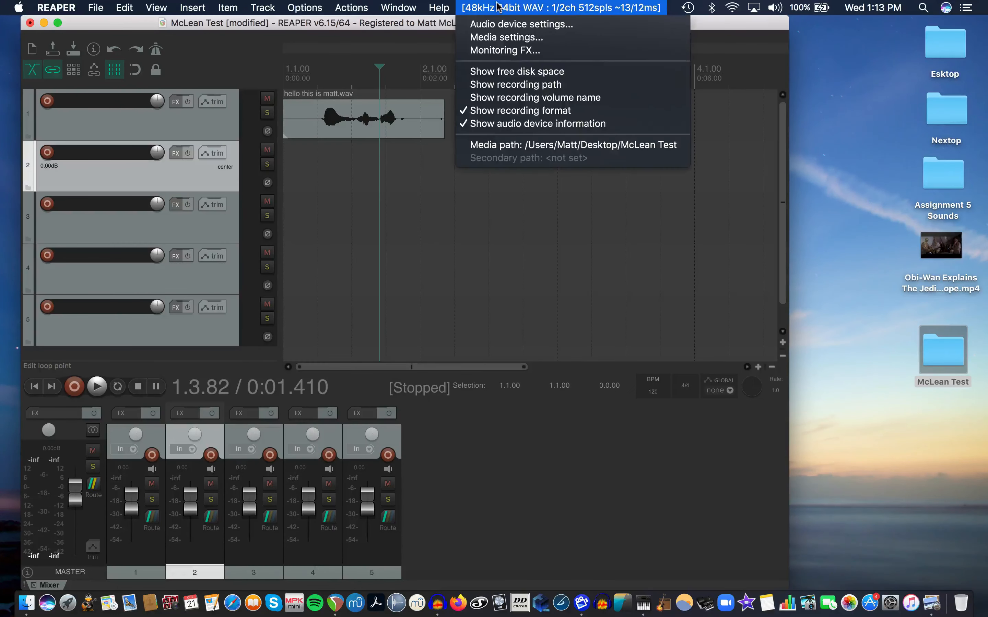
{"action": "left_click", "coordinate": [496, 36]}
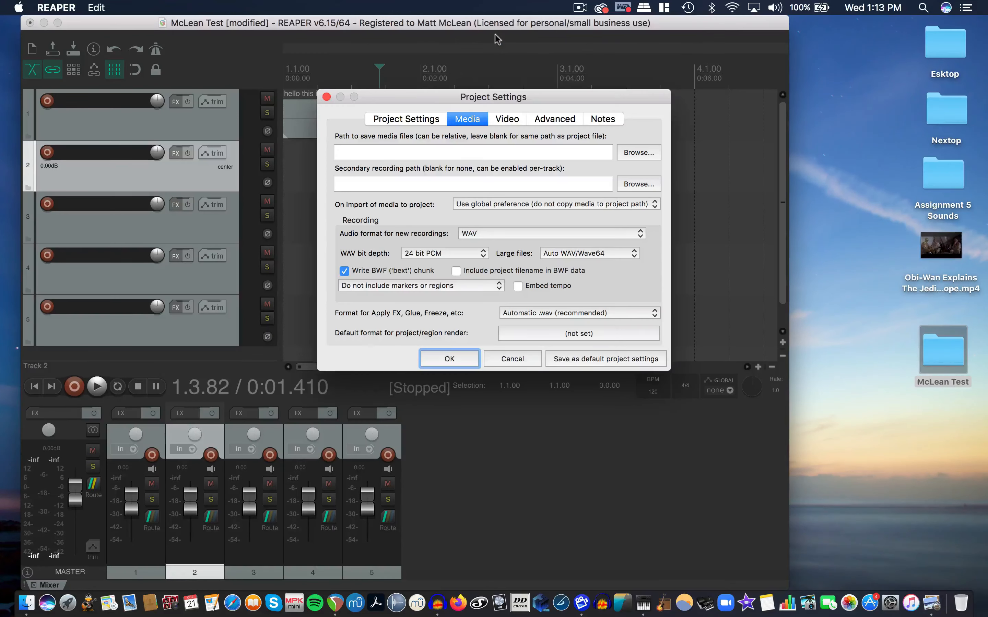
{"action": "left_click", "coordinate": [401, 117]}
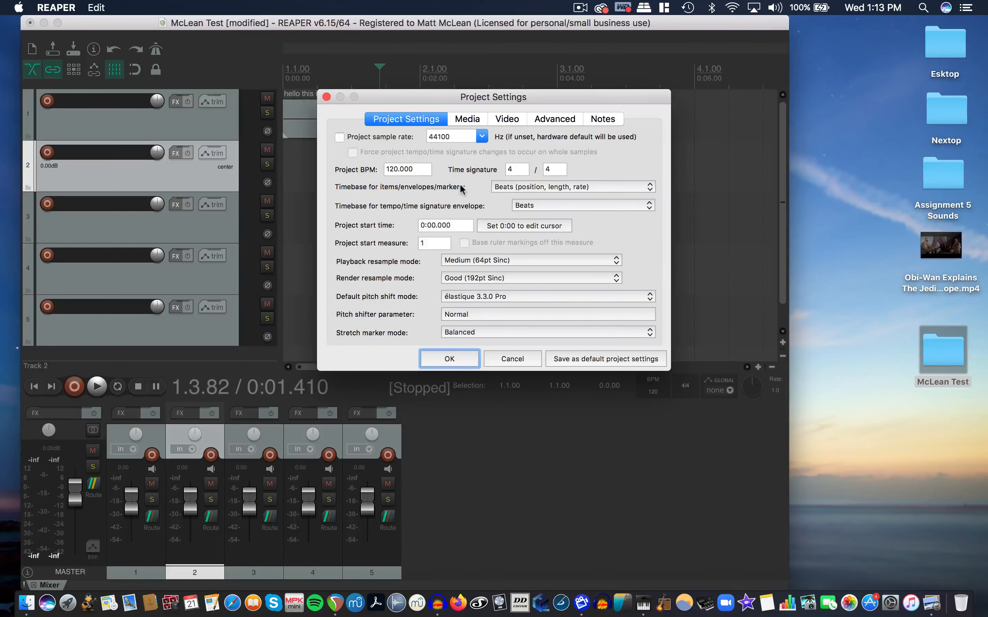
{"action": "left_click", "coordinate": [476, 136]}
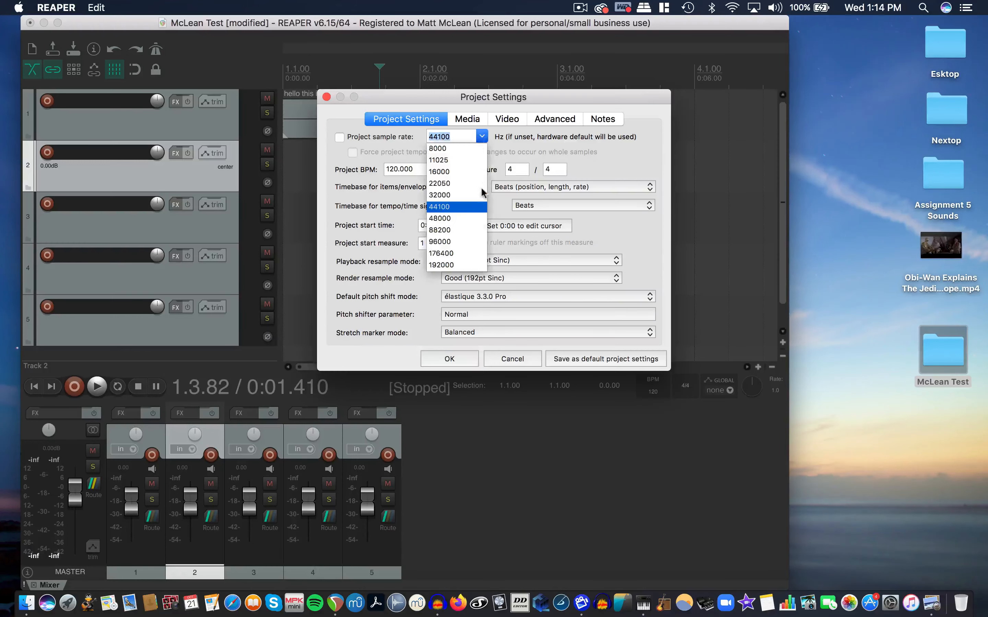
{"action": "left_click", "coordinate": [440, 219]}
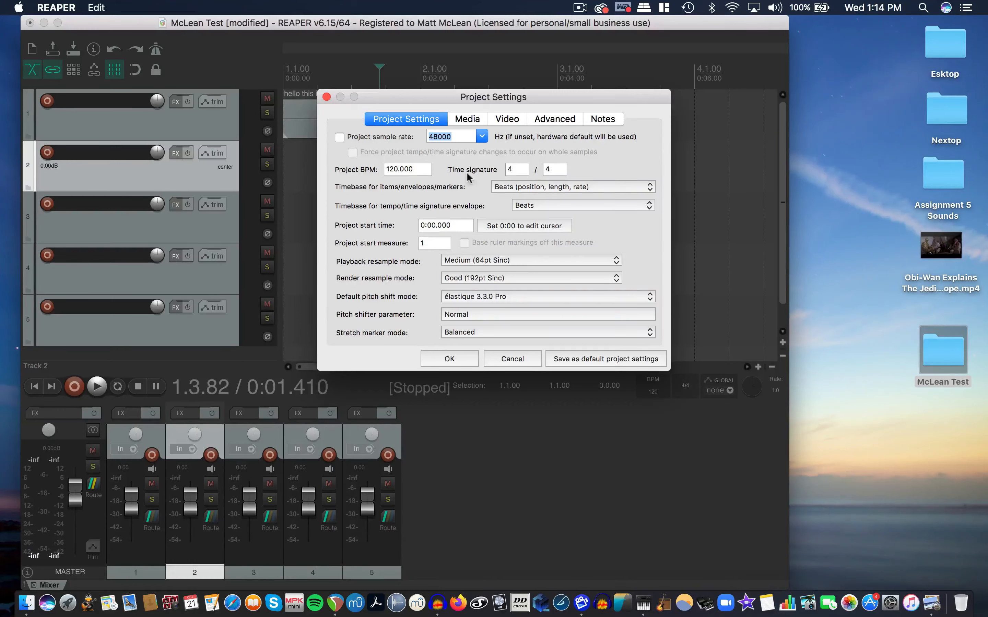
{"action": "left_click", "coordinate": [481, 137]}
{"action": "left_click", "coordinate": [446, 207]}
{"action": "left_click", "coordinate": [482, 137]}
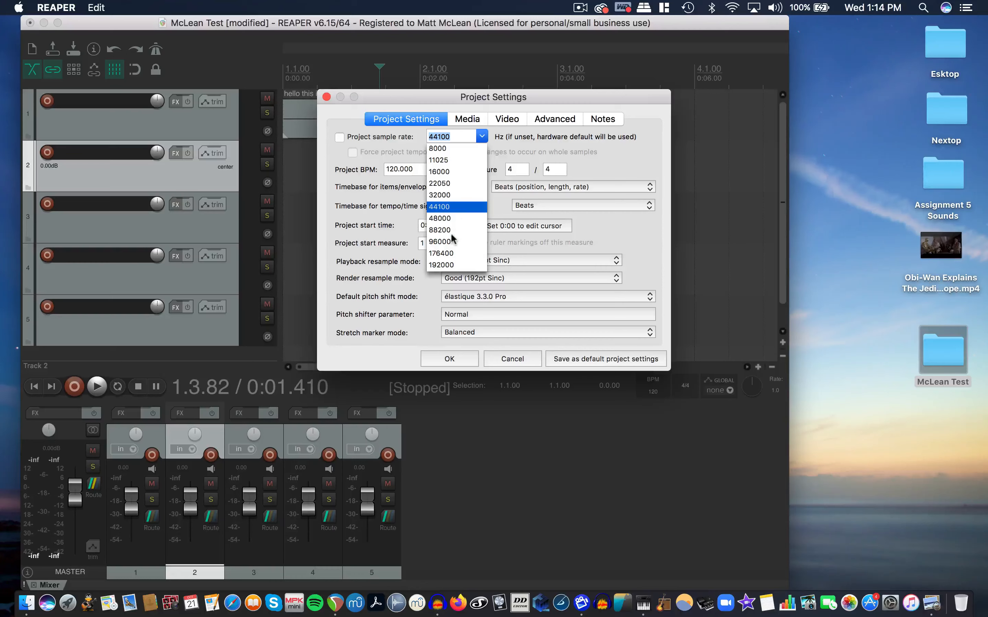
{"action": "left_click", "coordinate": [445, 218]}
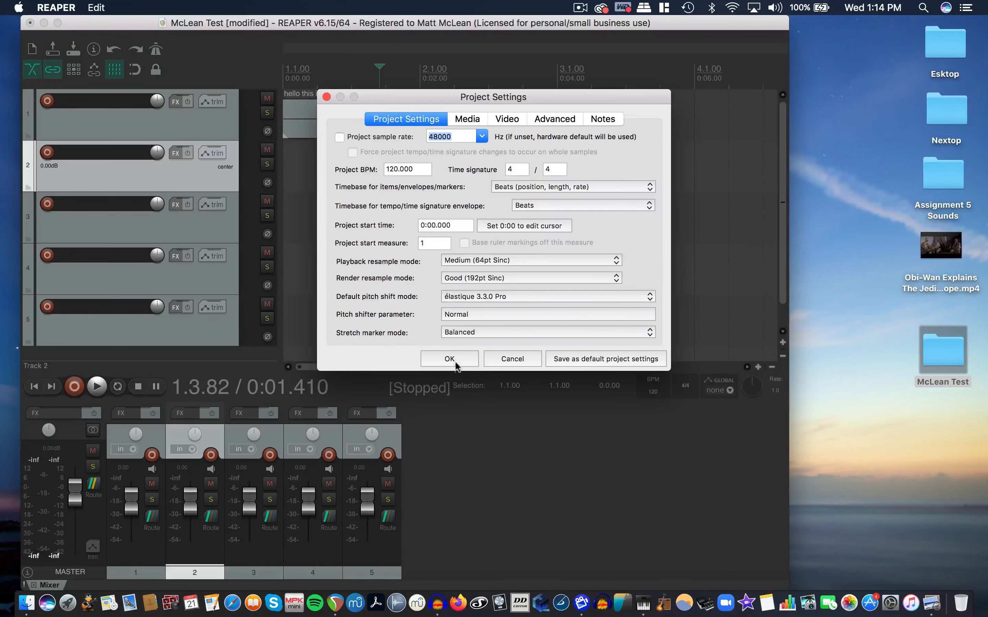
{"action": "left_click", "coordinate": [449, 359]}
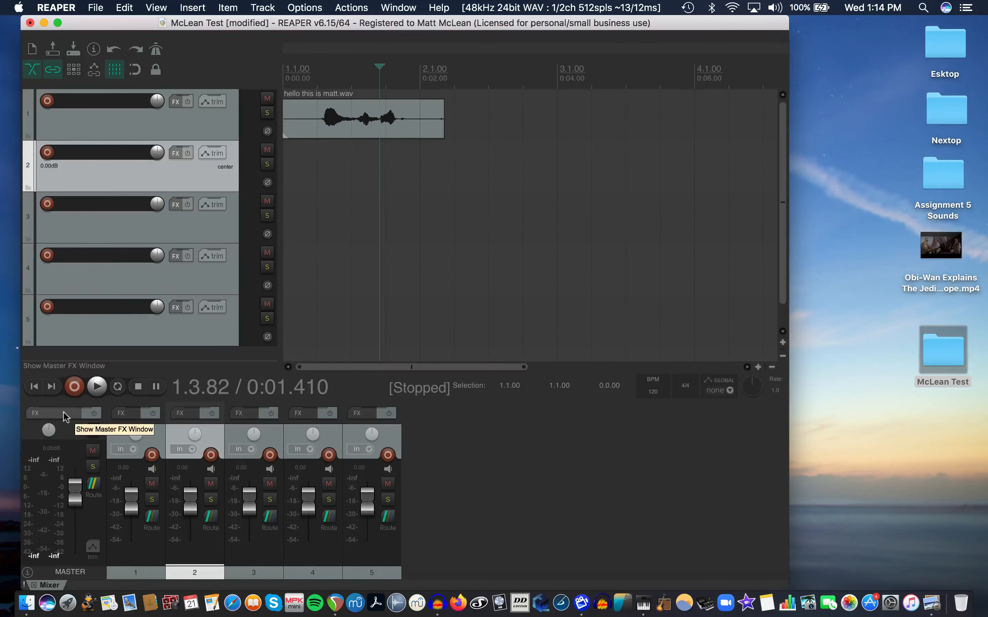
Add the Cockos ReaComp effect to the master track and load its "stock - Master Bus Glue" preset.
{"action": "left_click", "coordinate": [49, 414]}
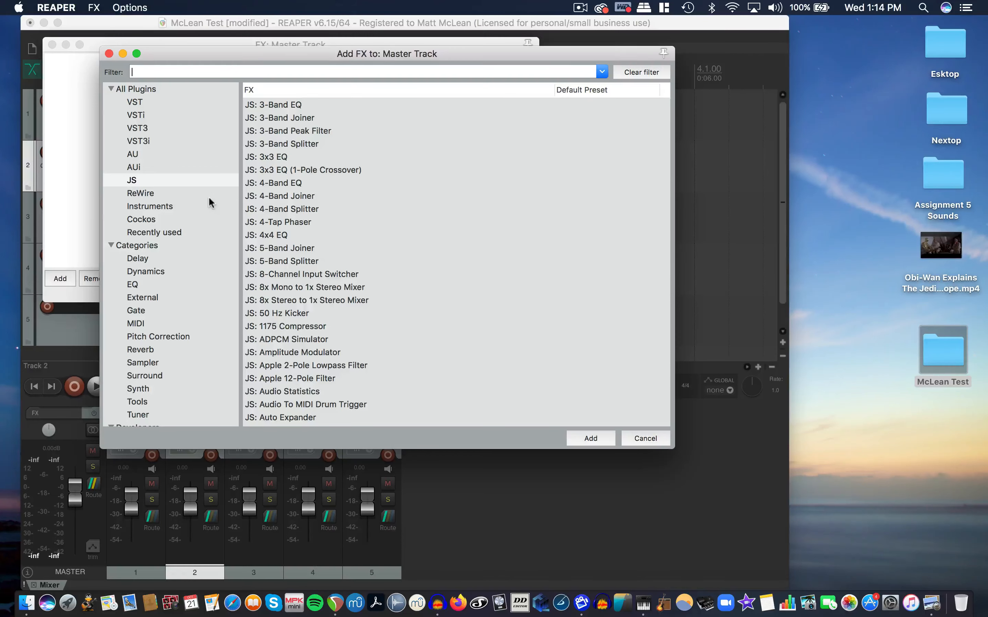
{"action": "left_click", "coordinate": [155, 220]}
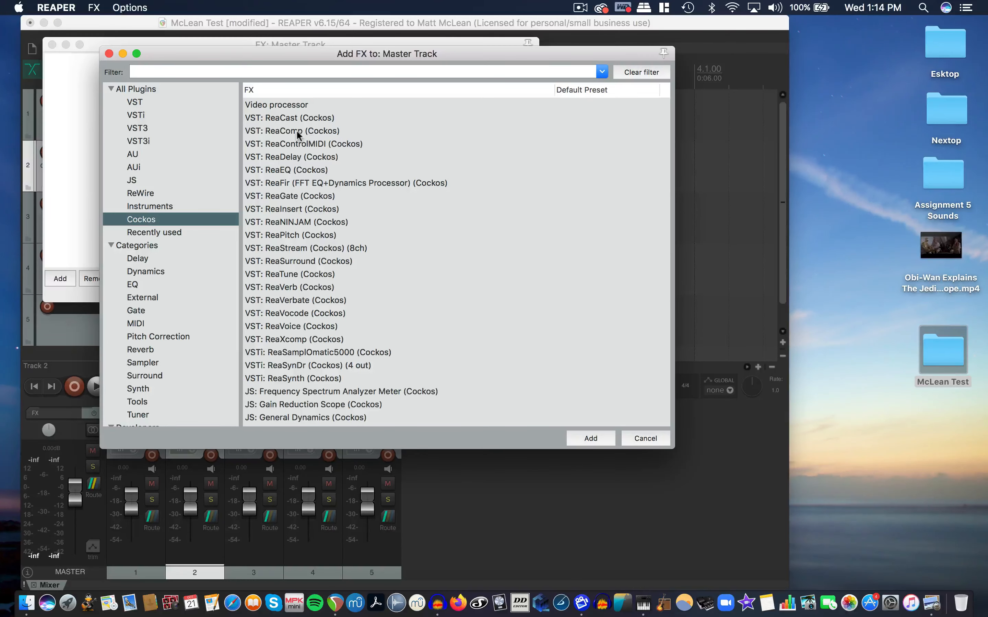
{"action": "left_click", "coordinate": [316, 131]}
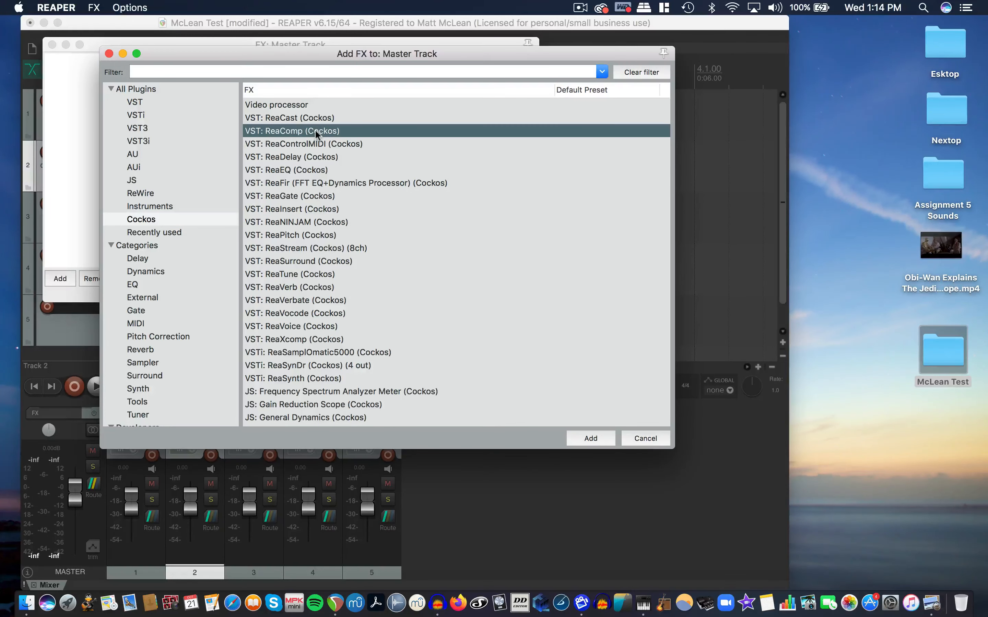
{"action": "left_click", "coordinate": [596, 436]}
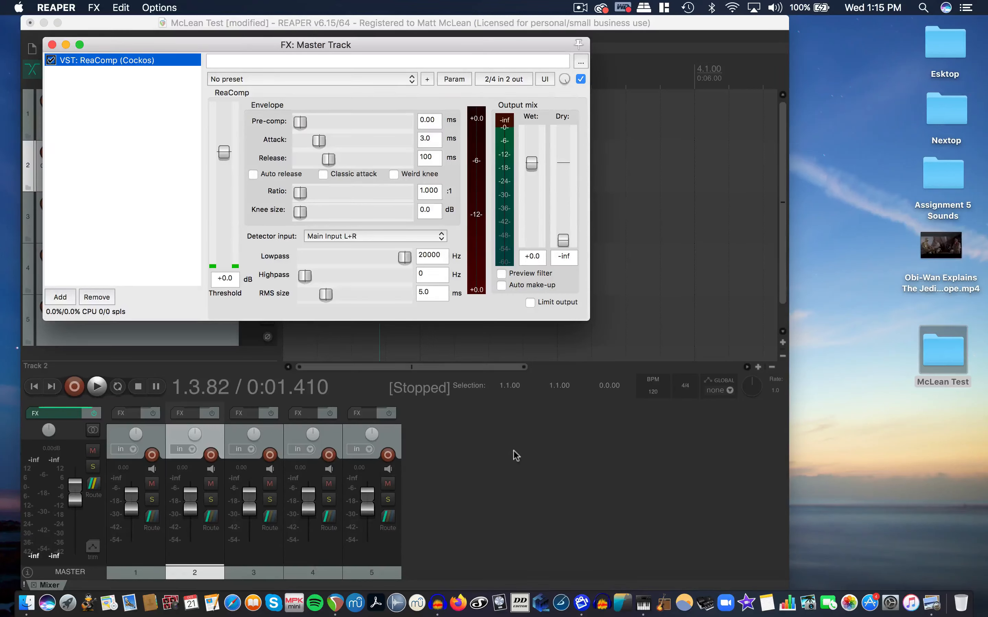
{"action": "left_click", "coordinate": [310, 79]}
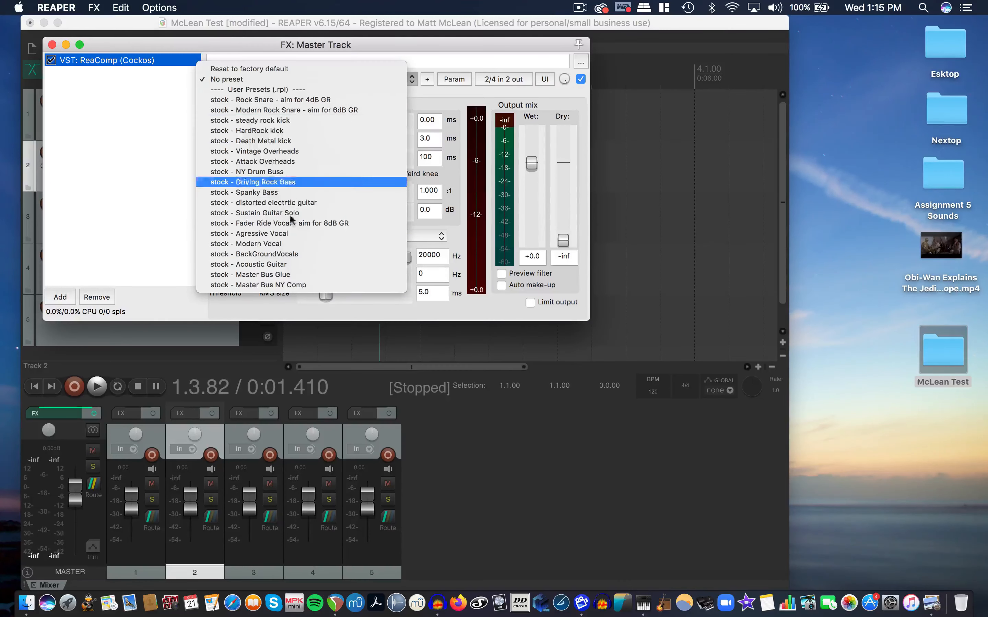
{"action": "left_click", "coordinate": [283, 274]}
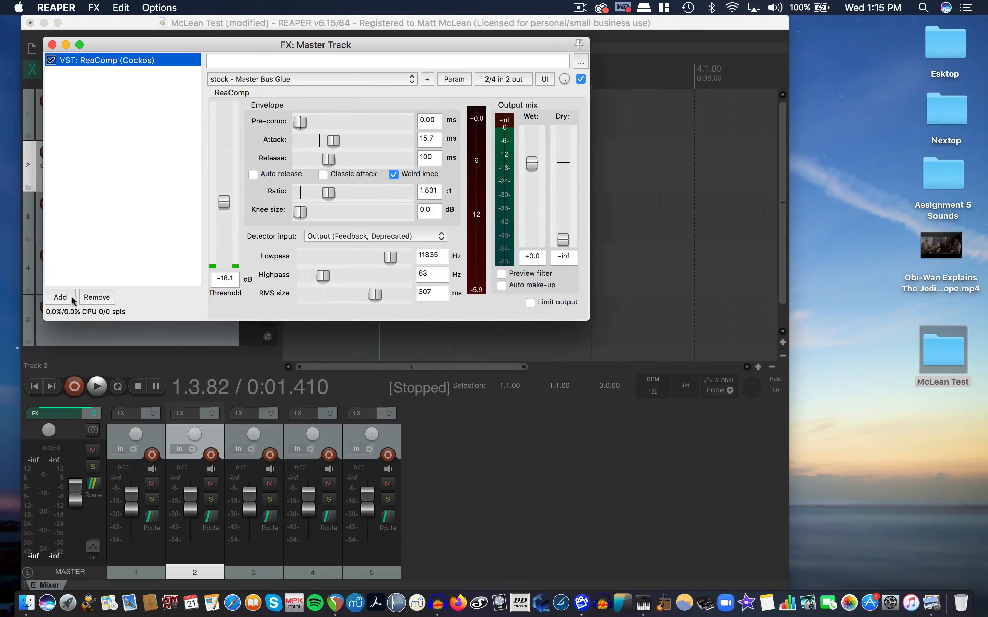
Add the JS: Master Limiter effect after ReaComp on the master track and close the effects window.
{"action": "left_click", "coordinate": [60, 297]}
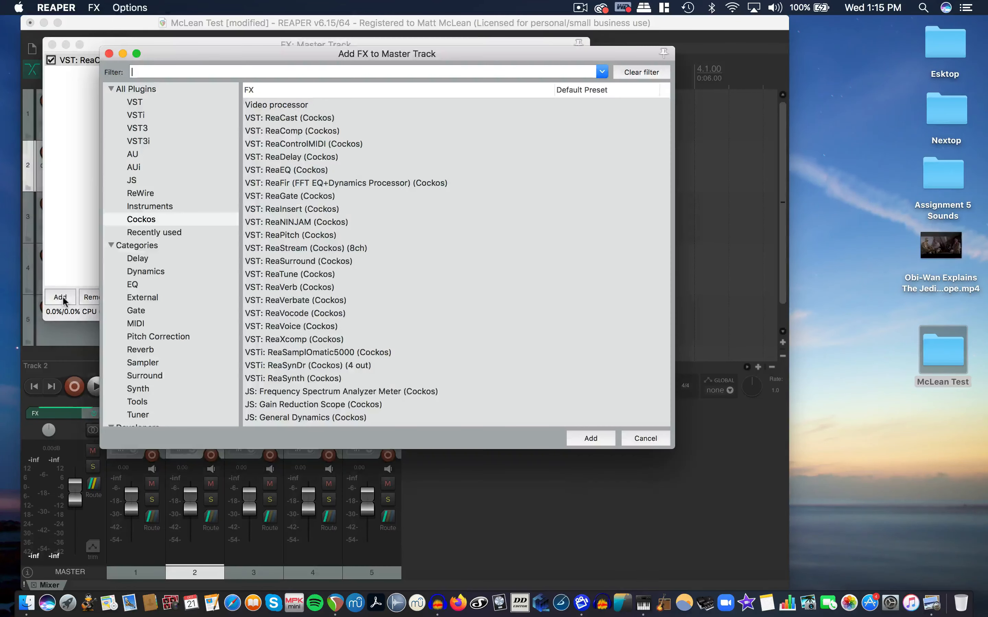
{"action": "left_click", "coordinate": [140, 183]}
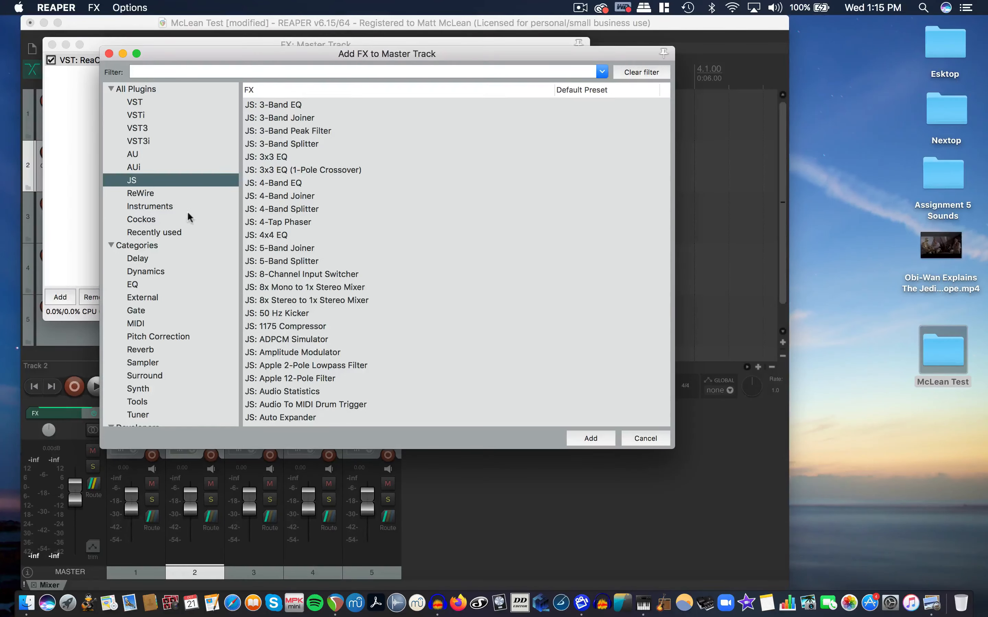
{"action": "scroll", "coordinate": [265, 263], "scroll_direction": "down", "scroll_amount": 5}
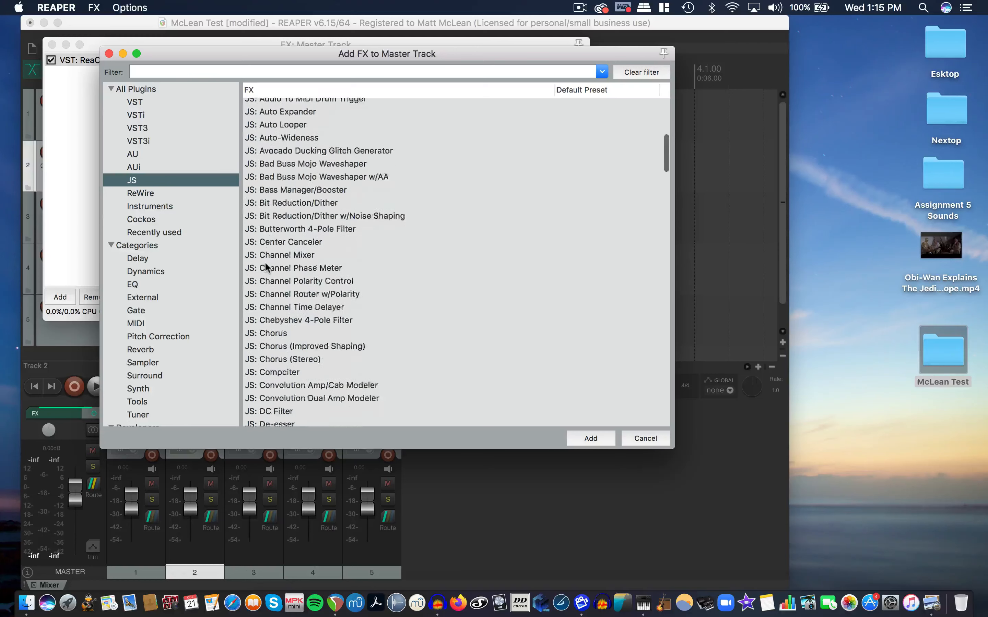
{"action": "scroll", "coordinate": [265, 268], "scroll_direction": "down", "scroll_amount": 10}
{"action": "scroll", "coordinate": [342, 290], "scroll_direction": "up", "scroll_amount": 2}
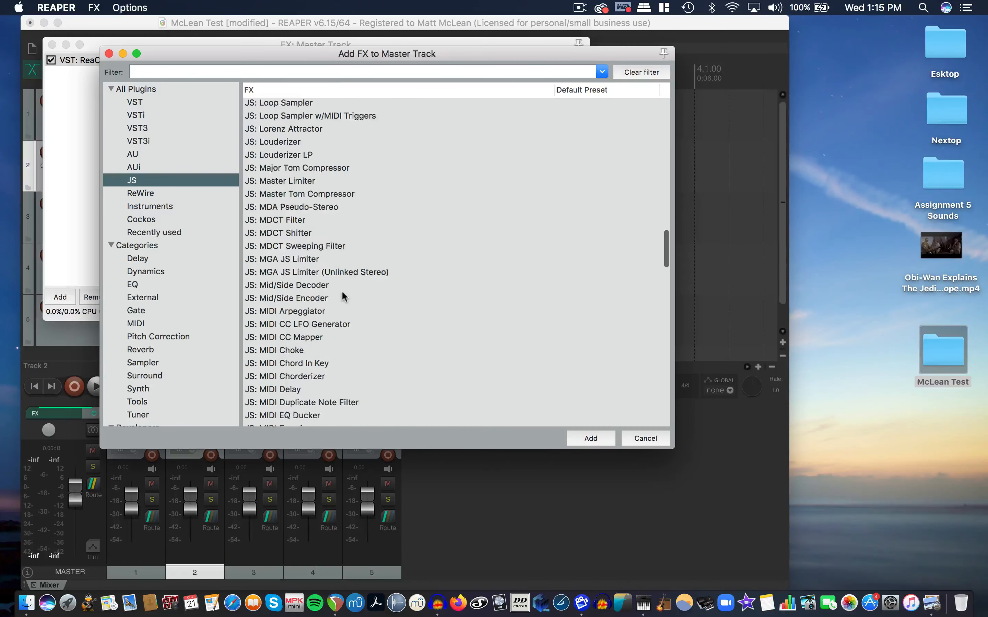
{"action": "left_click", "coordinate": [311, 182]}
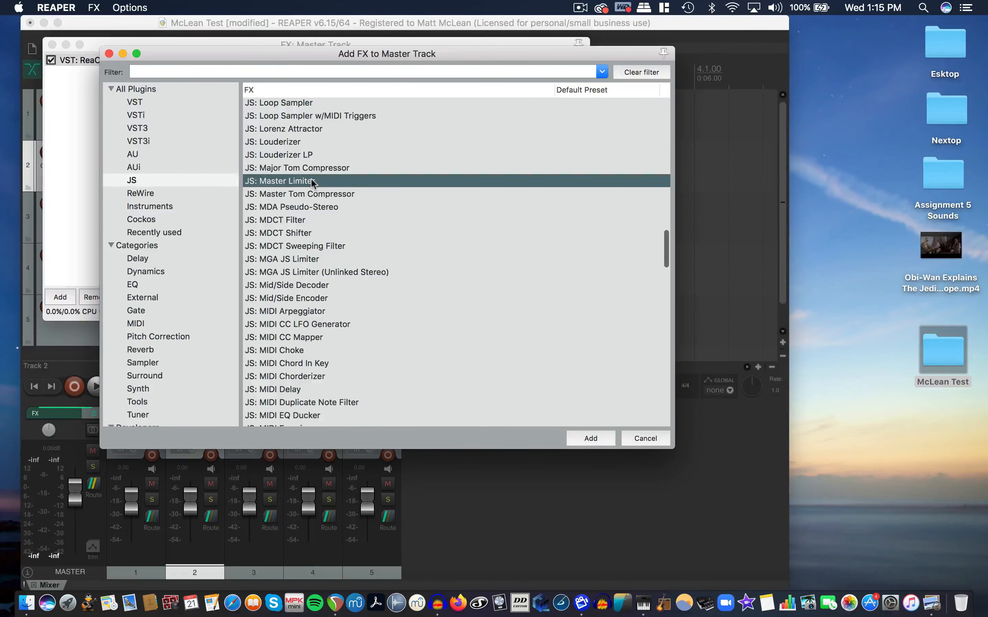
{"action": "left_click", "coordinate": [590, 438]}
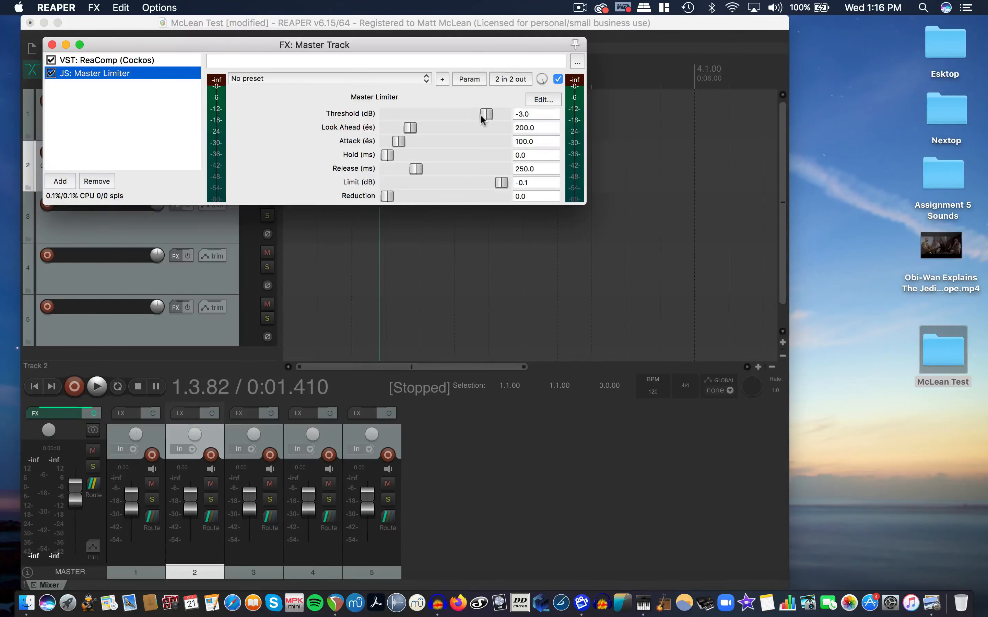
{"action": "left_click", "coordinate": [52, 45]}
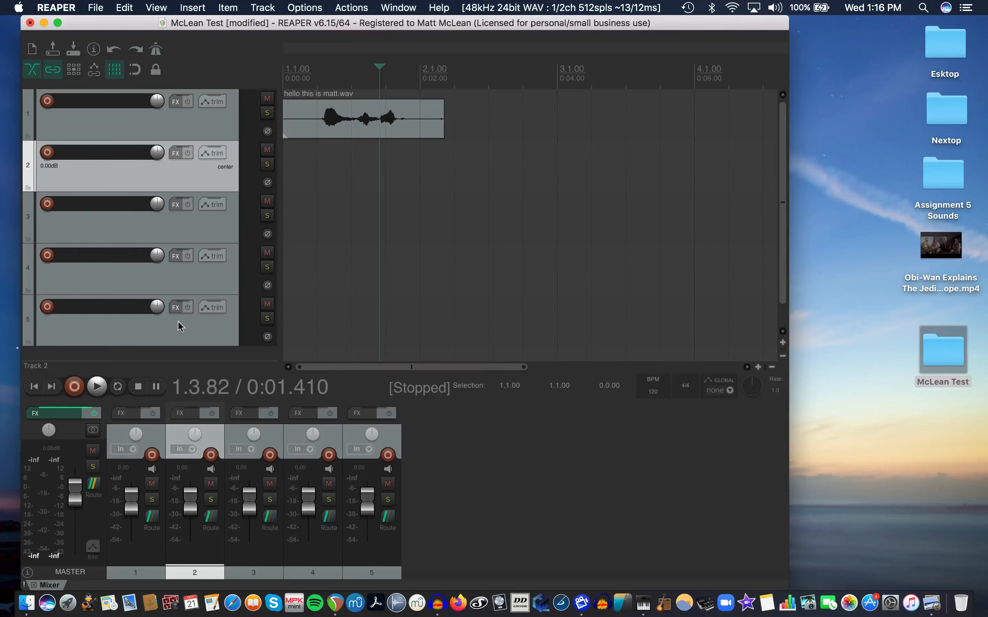
Insert five more tracks to bring the project to ten tracks, and look through the track list.
{"action": "left_click", "coordinate": [174, 351]}
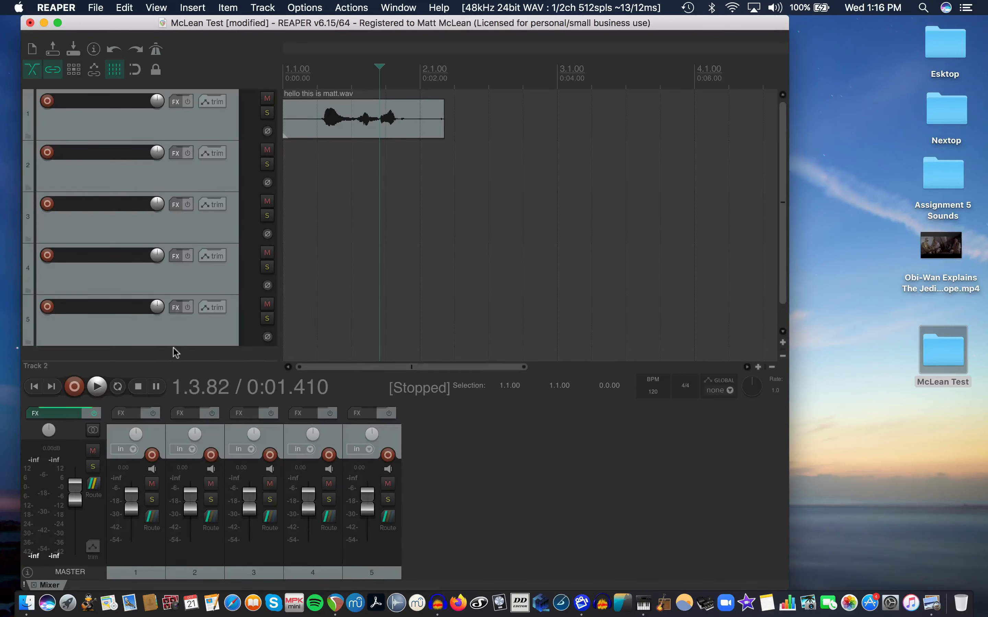
{"action": "key", "text": "super+t"}
{"action": "key", "text": "super+t"}
{"action": "key", "text": "super+t"}
{"action": "key", "text": "super+t"}
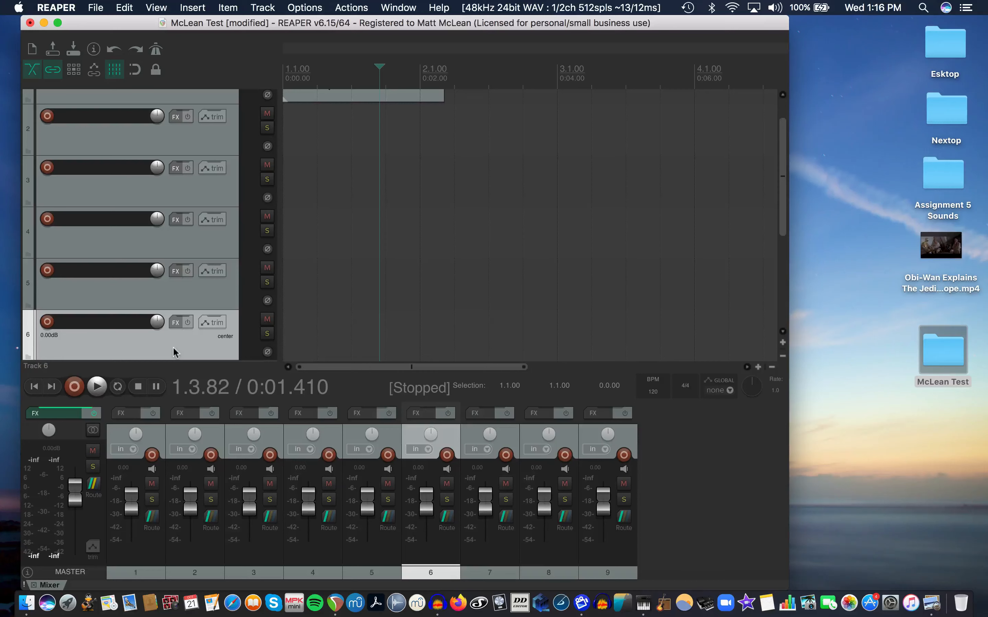
{"action": "key", "text": "super+t"}
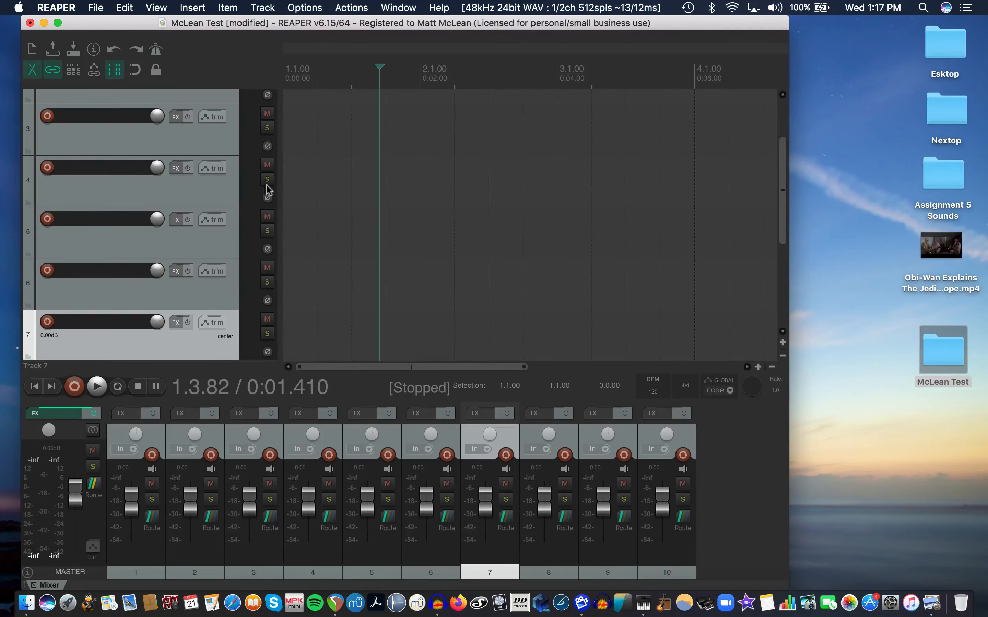
{"action": "scroll", "coordinate": [172, 188], "scroll_direction": "up", "scroll_amount": 3}
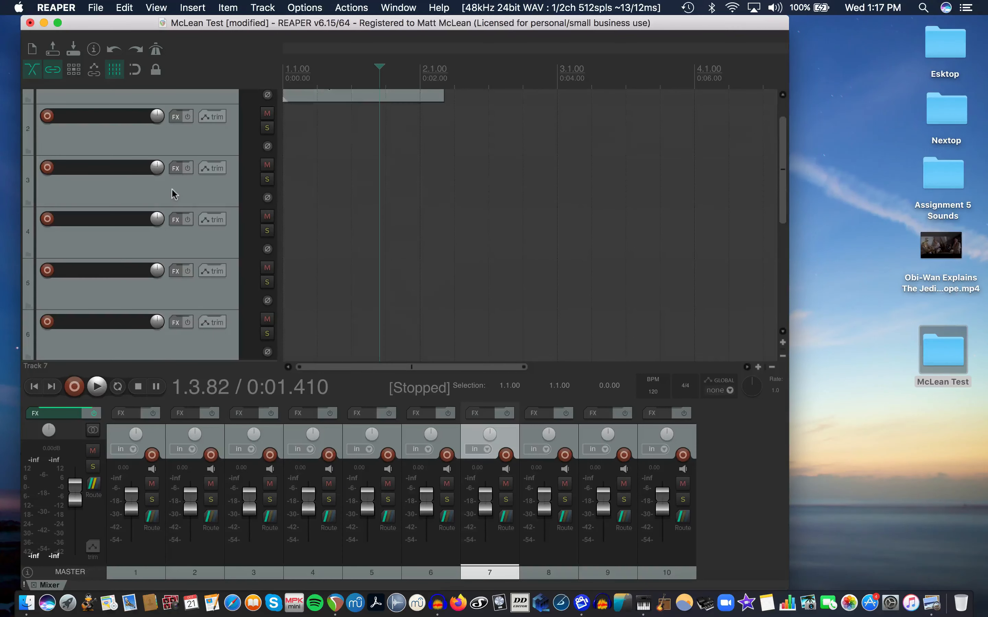
{"action": "scroll", "coordinate": [172, 193], "scroll_direction": "down", "scroll_amount": 5}
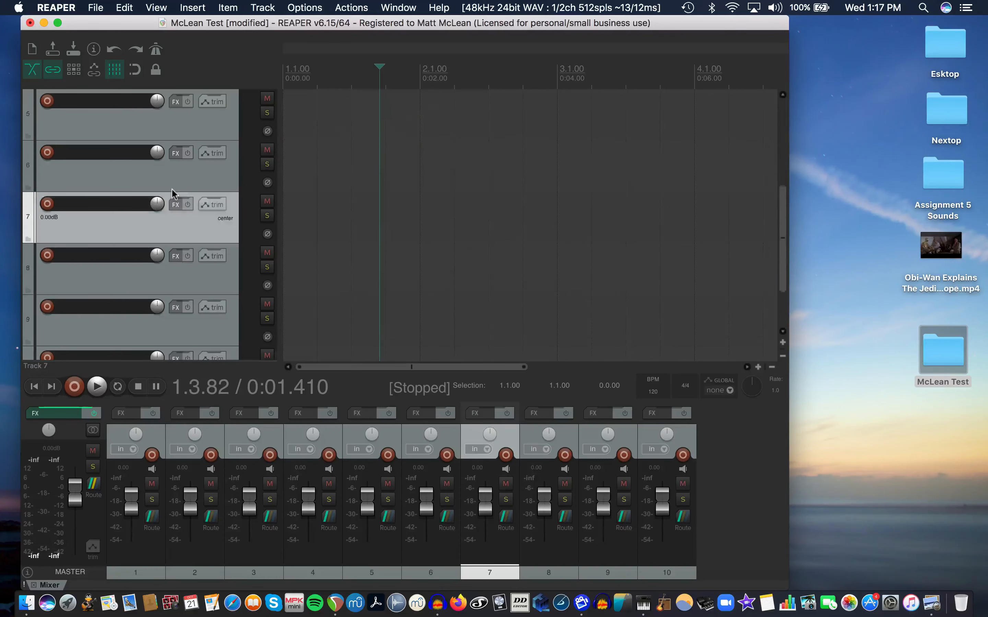
Look through the list of ten tracks and examine the clip on track 1 at different timeline zooms.
{"action": "scroll", "coordinate": [171, 193], "scroll_direction": "up", "scroll_amount": 5}
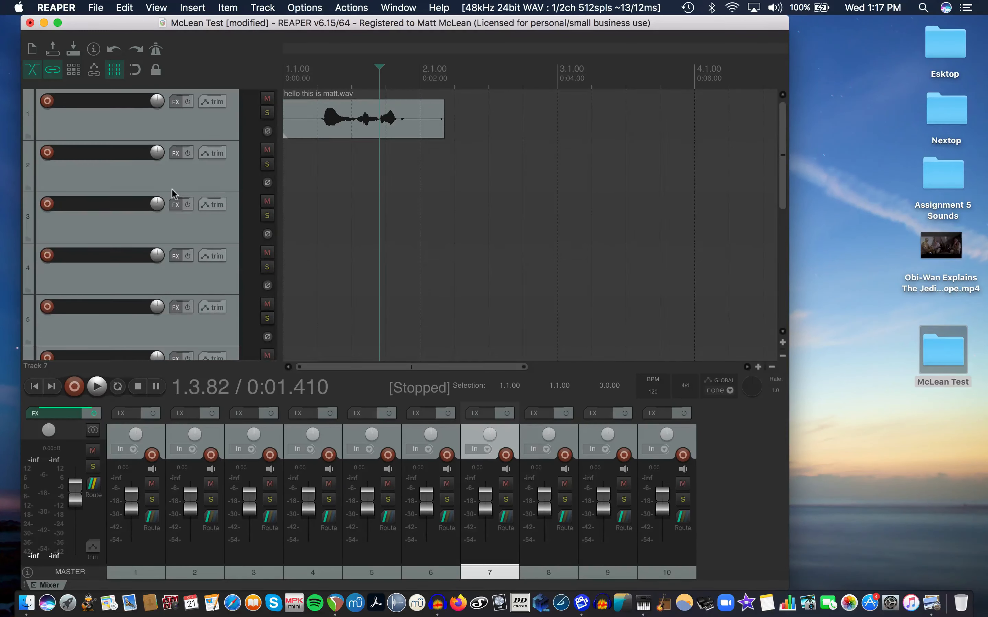
{"action": "scroll", "coordinate": [170, 184], "scroll_direction": "down", "scroll_amount": 5}
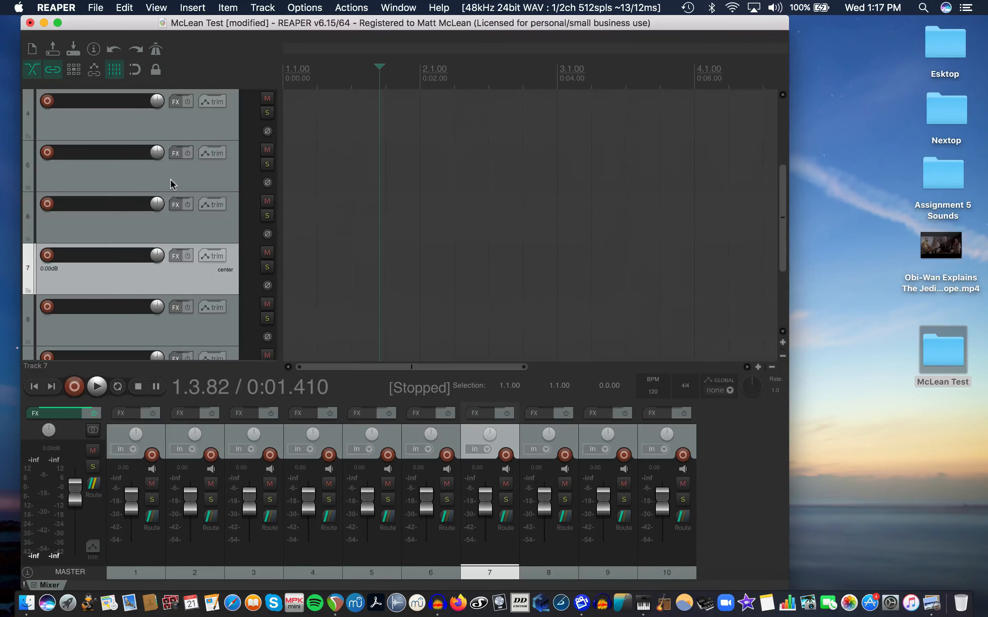
{"action": "scroll", "coordinate": [170, 183], "scroll_direction": "up", "scroll_amount": 5}
{"action": "scroll", "coordinate": [170, 179], "scroll_direction": "down", "scroll_amount": 5}
{"action": "scroll", "coordinate": [170, 179], "scroll_direction": "up", "scroll_amount": 3}
{"action": "scroll", "coordinate": [170, 179], "scroll_direction": "down", "scroll_amount": 3}
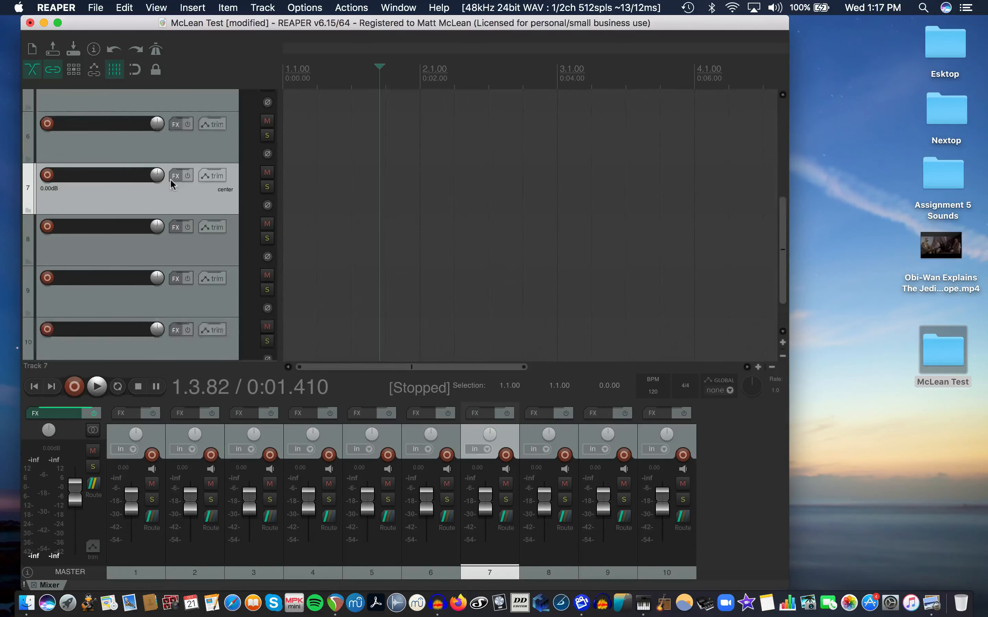
{"action": "scroll", "coordinate": [170, 179], "scroll_direction": "up", "scroll_amount": 5}
{"action": "scroll", "coordinate": [170, 184], "scroll_direction": "down", "scroll_amount": 5}
{"action": "scroll", "coordinate": [170, 184], "scroll_direction": "up", "scroll_amount": 5}
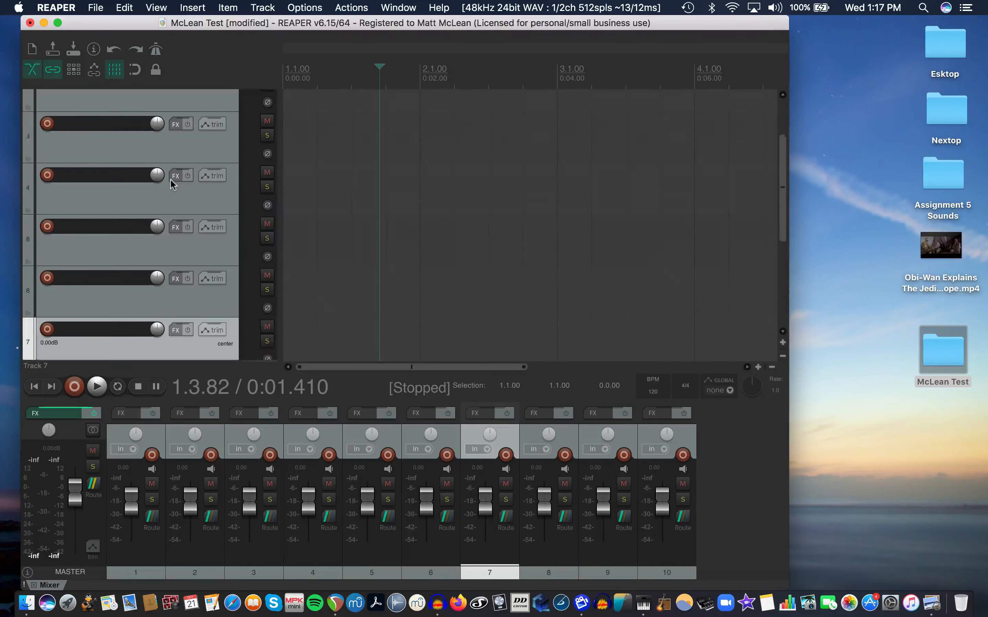
{"action": "scroll", "coordinate": [171, 181], "scroll_direction": "down", "scroll_amount": 5}
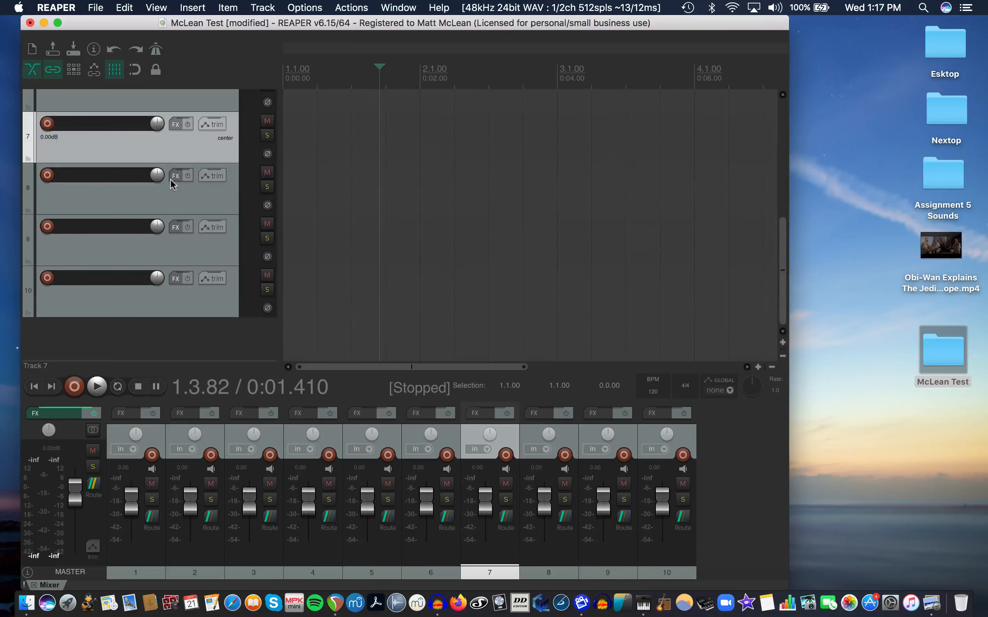
{"action": "scroll", "coordinate": [170, 180], "scroll_direction": "up", "scroll_amount": 5}
{"action": "mouse_move", "coordinate": [781, 159]}
{"action": "left_mouse_down"}
{"action": "mouse_move", "coordinate": [757, 163]}
{"action": "mouse_move", "coordinate": [766, 222]}
{"action": "mouse_move", "coordinate": [773, 158]}
{"action": "left_mouse_up"}
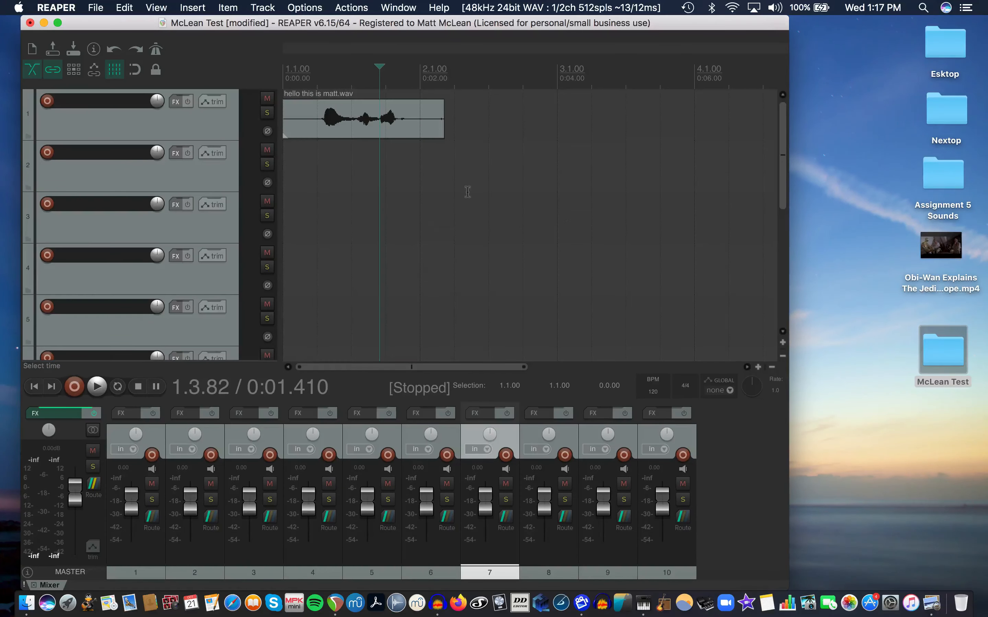
{"action": "scroll", "coordinate": [467, 192], "scroll_direction": "down", "scroll_amount": 4}
{"action": "scroll", "coordinate": [467, 192], "scroll_direction": "up", "scroll_amount": 2}
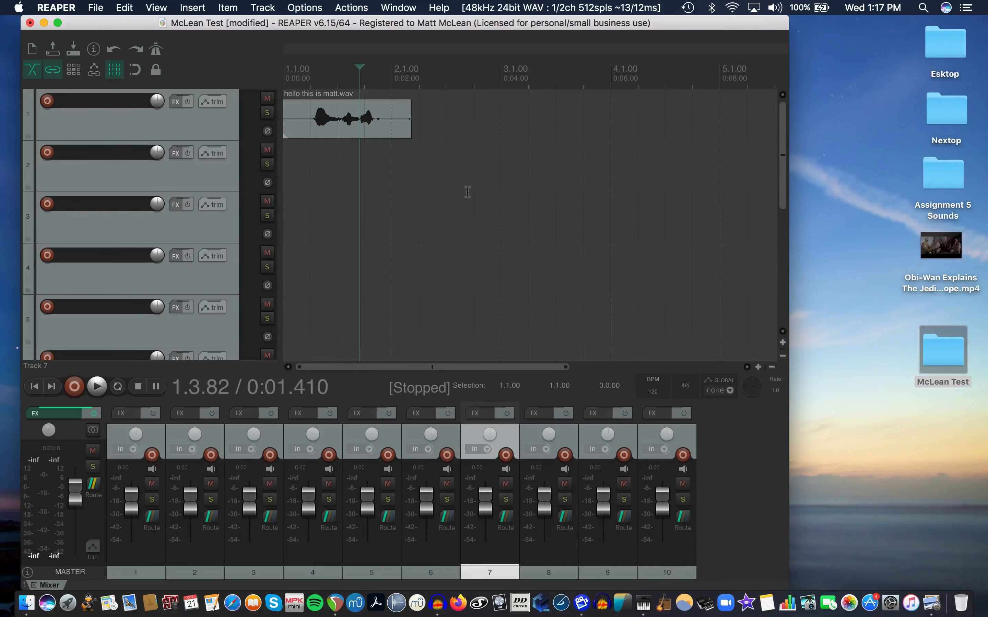
{"action": "scroll", "coordinate": [467, 192], "scroll_direction": "up", "scroll_amount": 3}
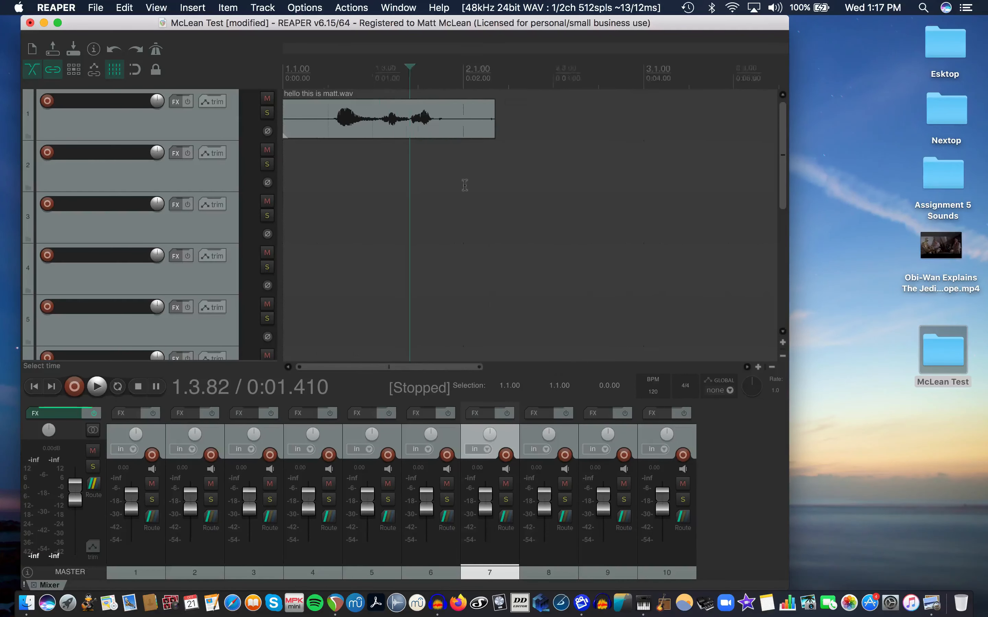
{"action": "scroll", "coordinate": [465, 185], "scroll_direction": "down", "scroll_amount": 3}
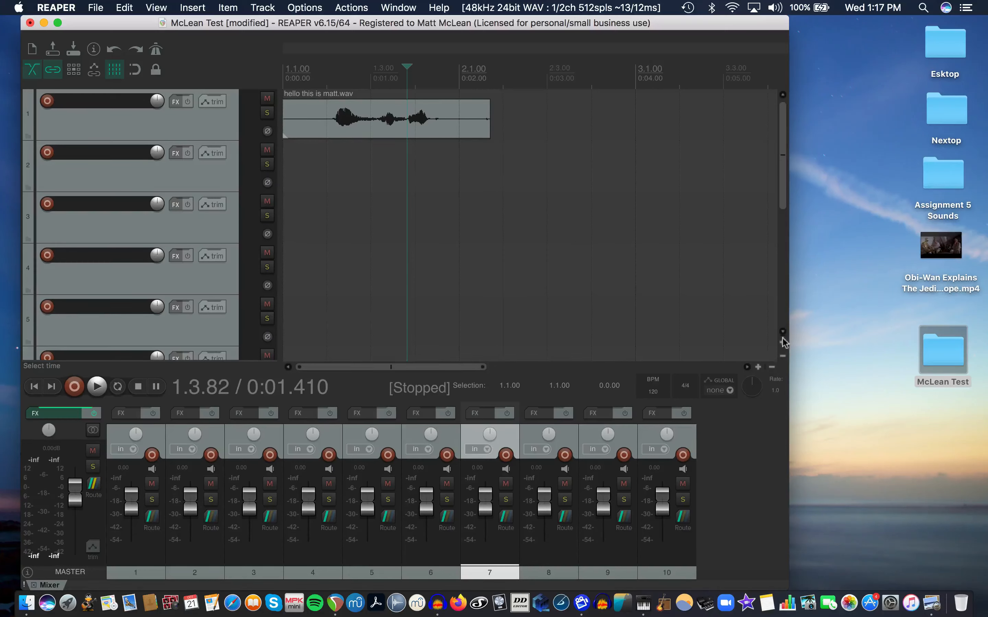
Set track 1's color to a light yellow-green using a custom color from the spectrum.
{"action": "left_click", "coordinate": [205, 133]}
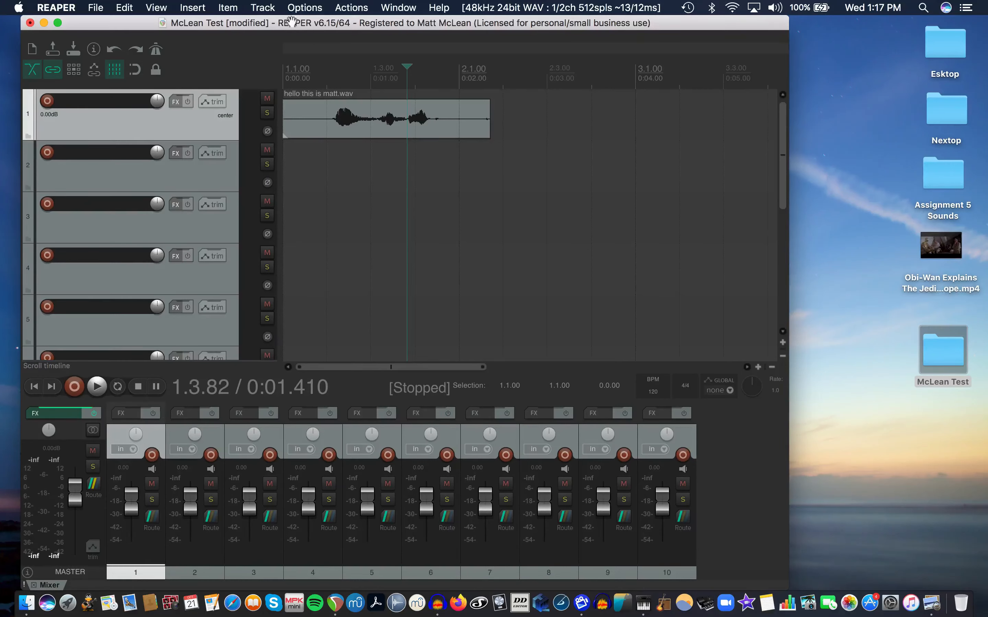
{"action": "left_click", "coordinate": [266, 11]}
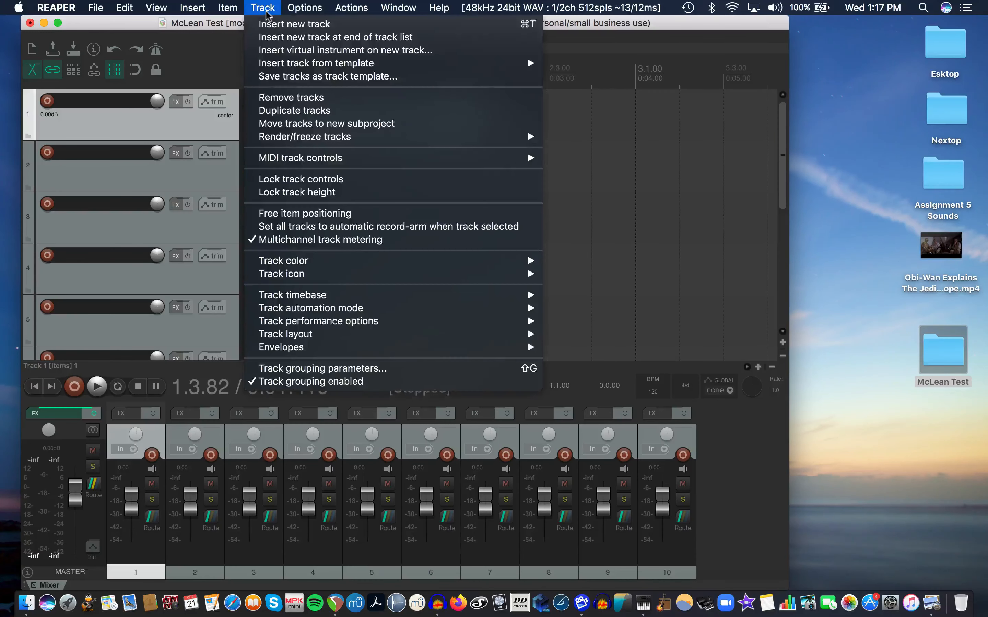
{"action": "mouse_move", "coordinate": [330, 260]}
{"action": "left_click", "coordinate": [582, 264]}
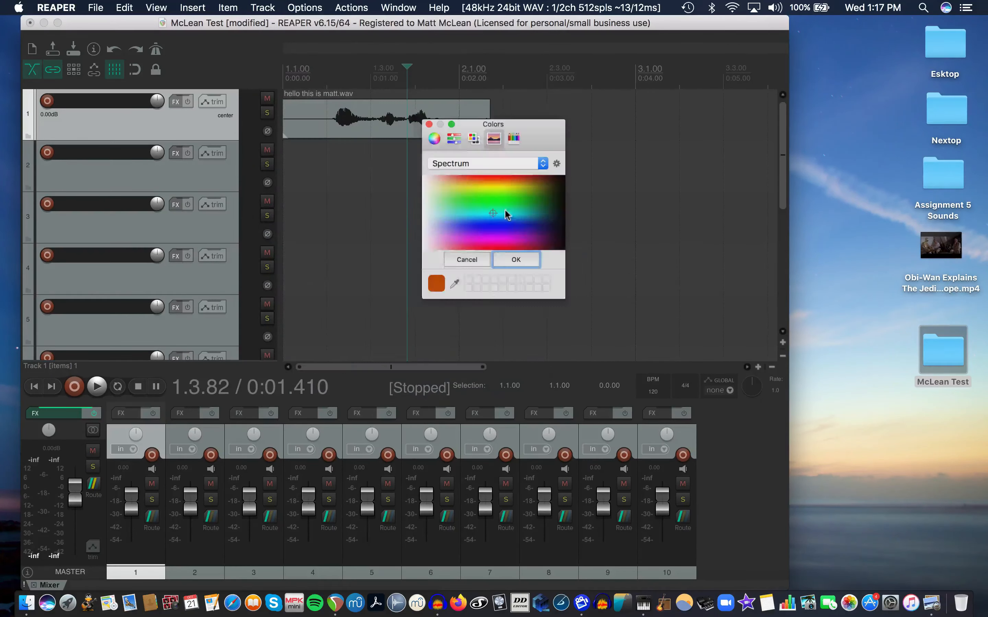
{"action": "left_click", "coordinate": [464, 191]}
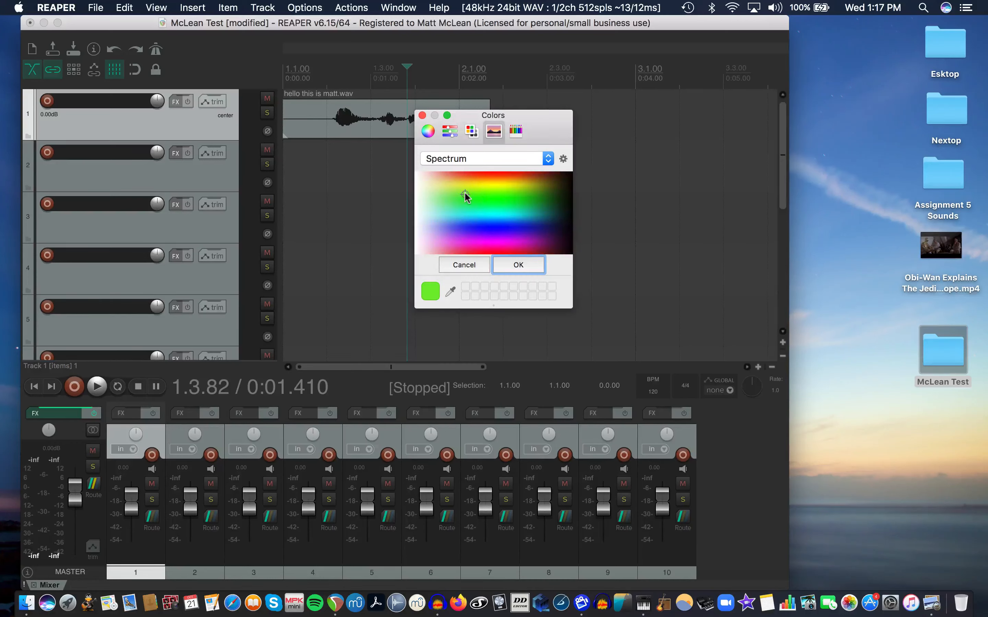
{"action": "left_click", "coordinate": [447, 190]}
{"action": "left_click", "coordinate": [517, 264]}
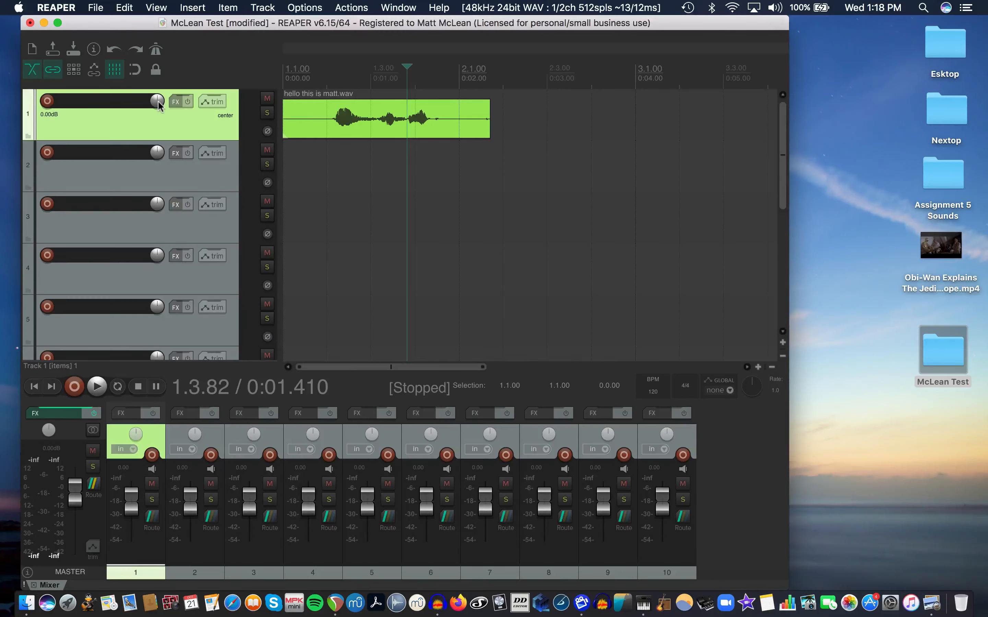
Apply a track panel layout with volume faders and routing and input controls on every track, and make track 1 taller.
{"action": "mouse_move", "coordinate": [158, 102]}
{"action": "left_click", "coordinate": [305, 7]}
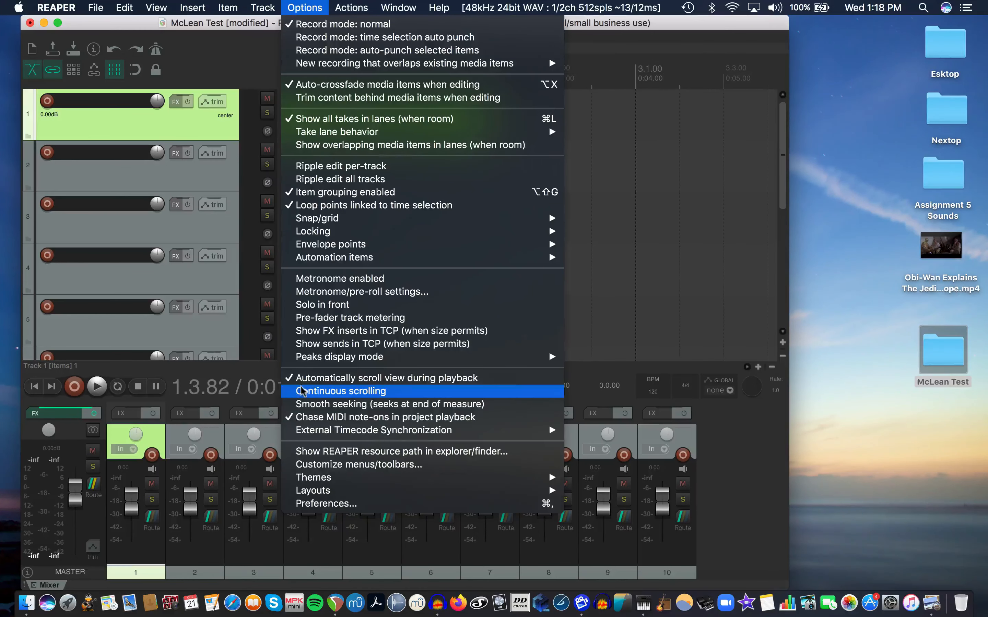
{"action": "mouse_move", "coordinate": [329, 491]}
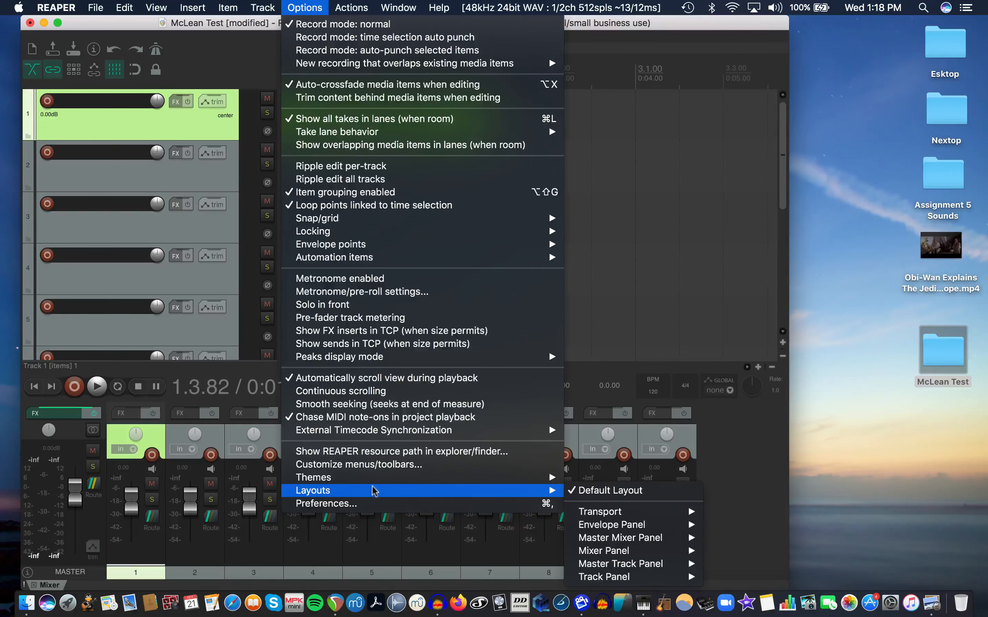
{"action": "mouse_move", "coordinate": [614, 577]}
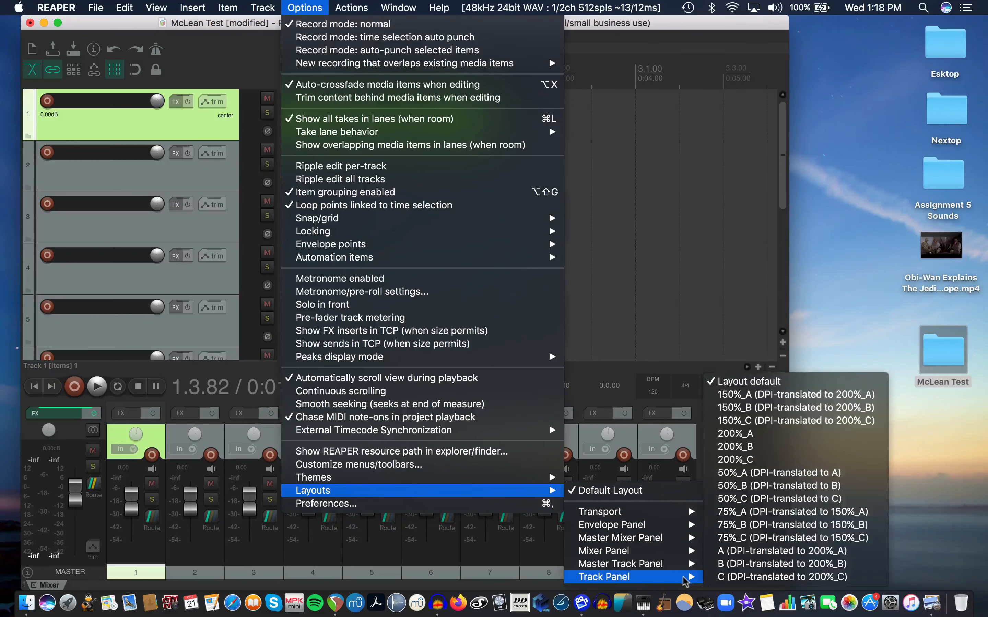
{"action": "left_click", "coordinate": [754, 570]}
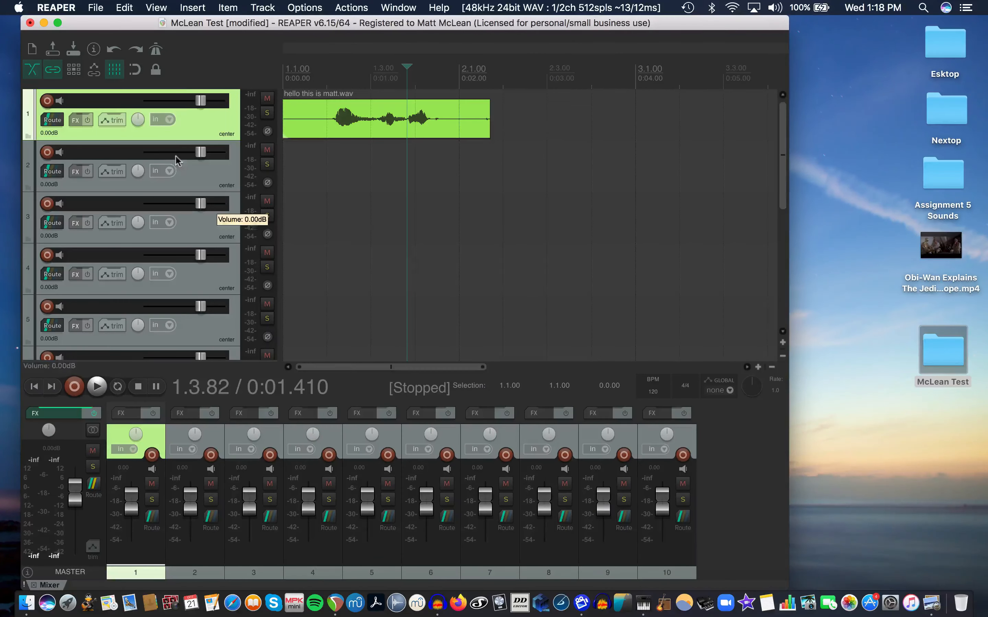
{"action": "left_click_drag", "start_coordinate": [201, 101], "coordinate": [172, 167]}
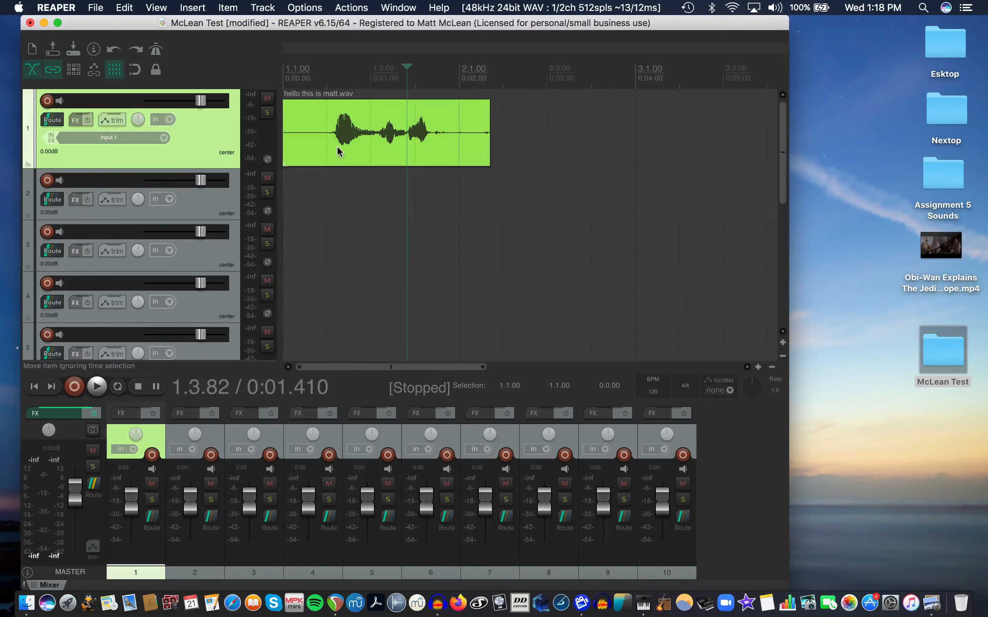
Move the voice clip from track 1 to track 2, and make track 1 a folder that ends with track 3.
{"action": "left_click_drag", "start_coordinate": [337, 145], "coordinate": [336, 188]}
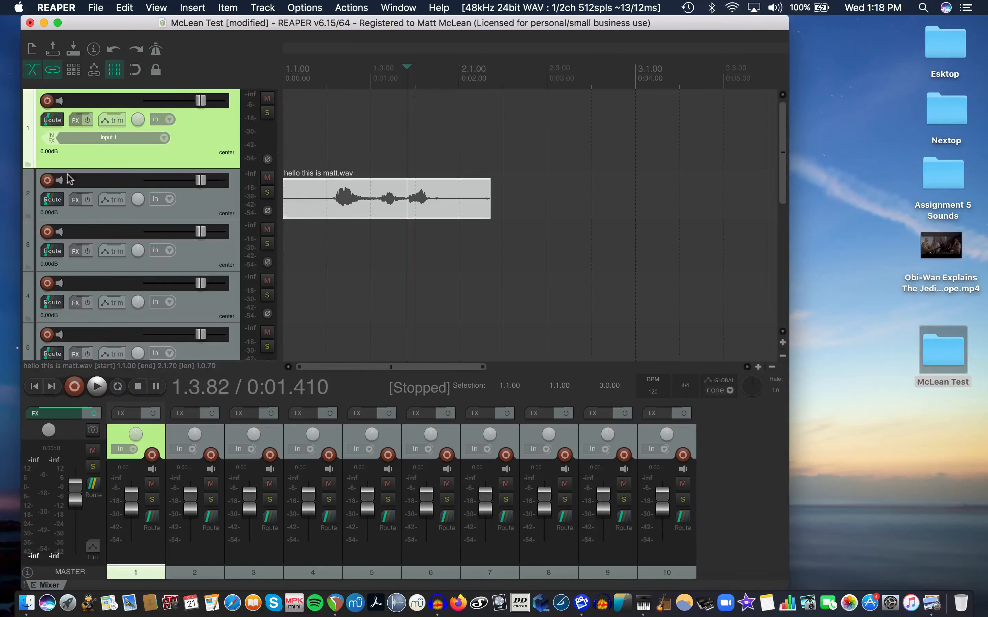
{"action": "left_click", "coordinate": [28, 164]}
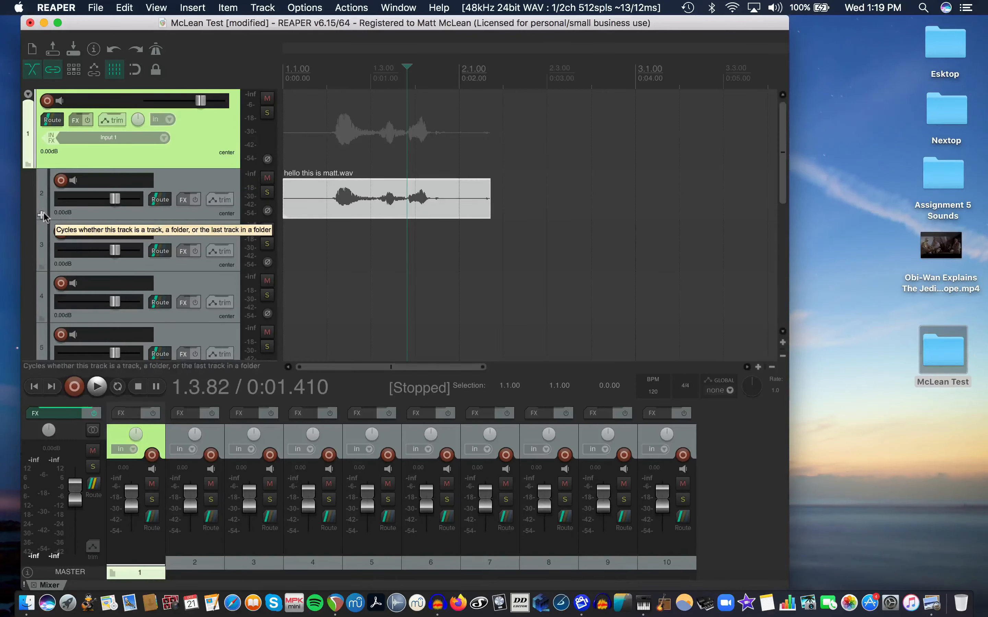
{"action": "left_click", "coordinate": [42, 267]}
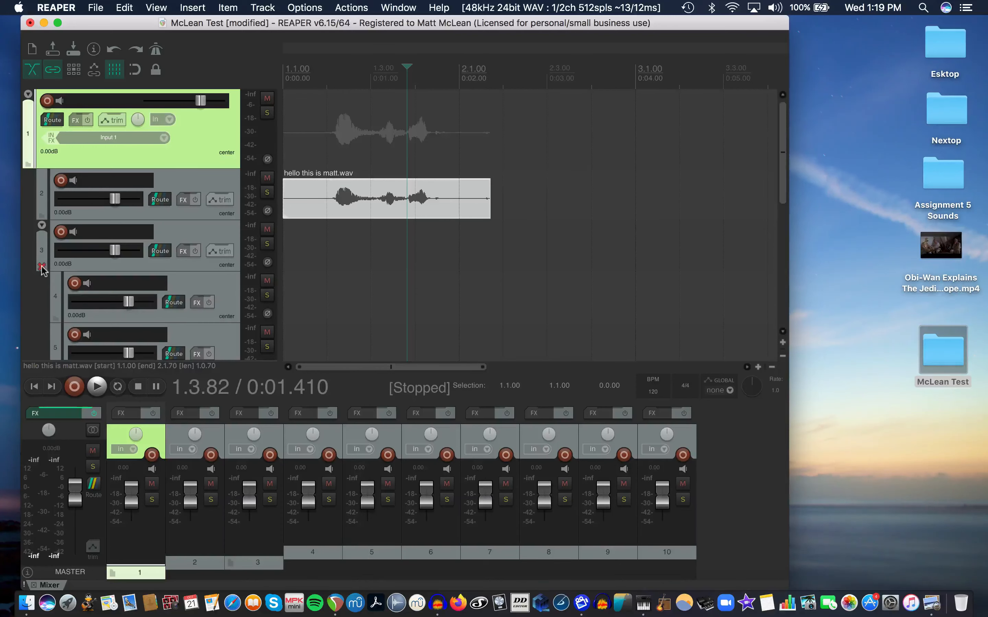
{"action": "left_click", "coordinate": [41, 267]}
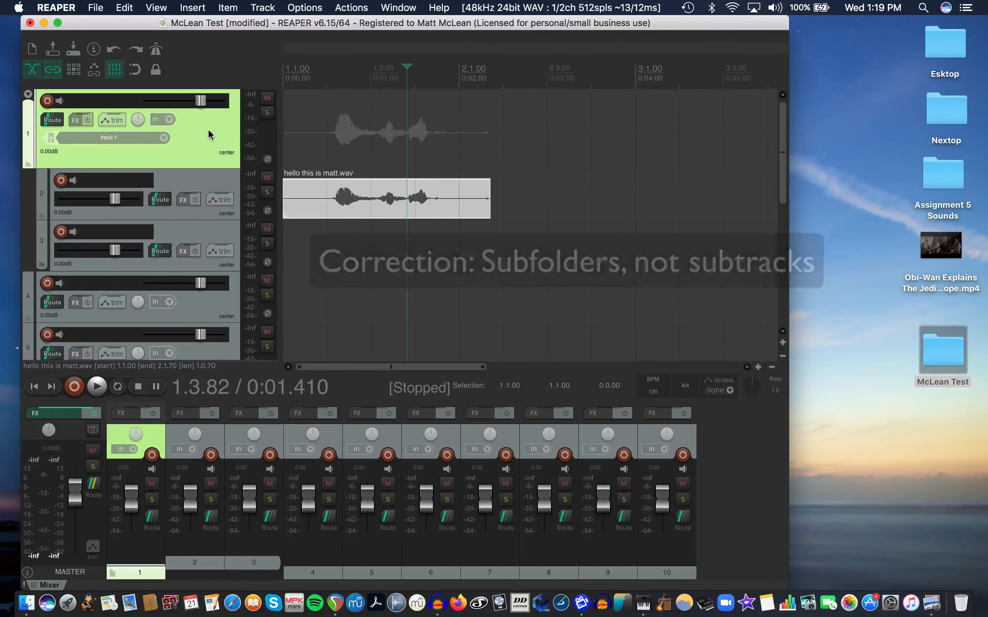
Show track 1's volume envelope and shape a V-shaped dip to about -19.3 dB over the voice clip.
{"action": "key", "text": "v"}
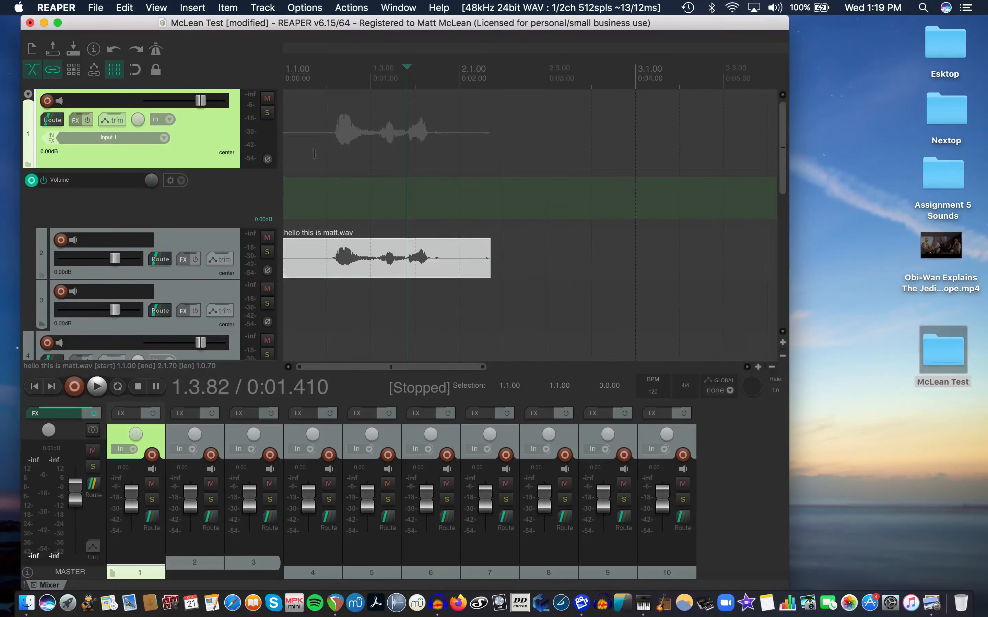
{"action": "left_click", "coordinate": [345, 178]}
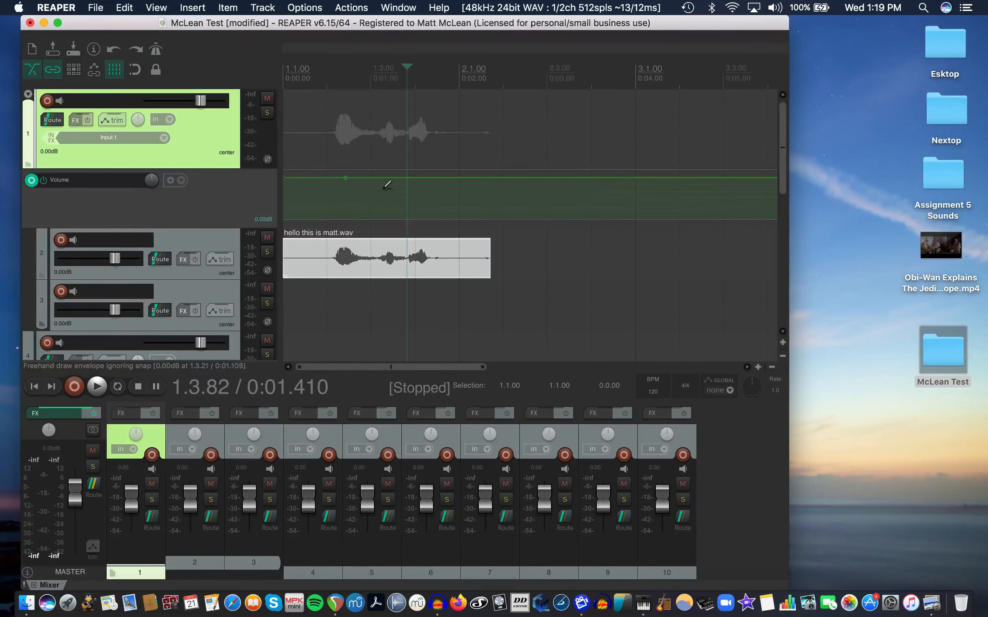
{"action": "left_click", "coordinate": [406, 193], "text": "shift"}
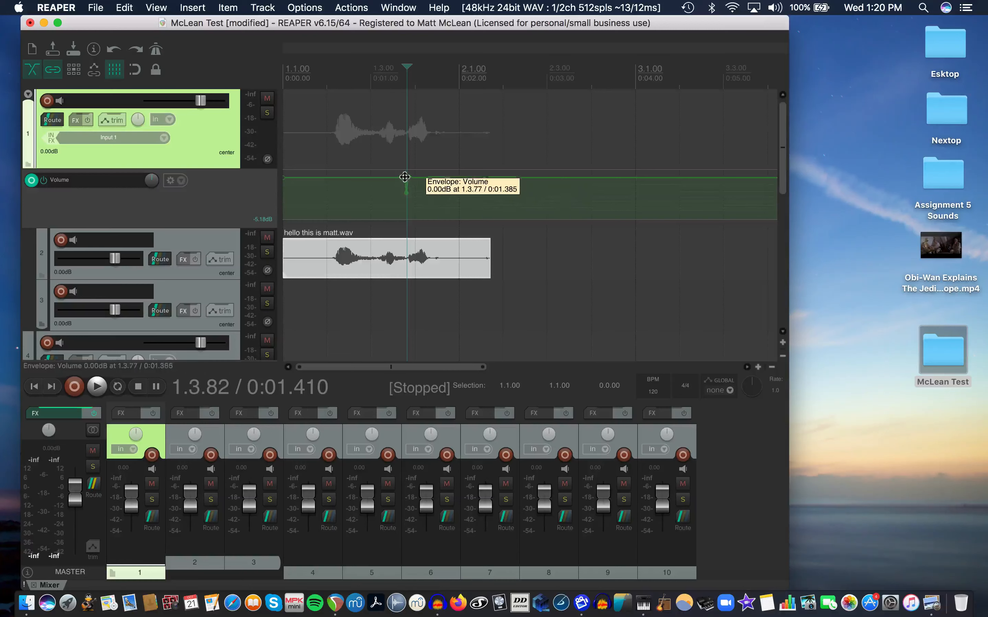
{"action": "left_click_drag", "start_coordinate": [404, 177], "coordinate": [323, 177]}
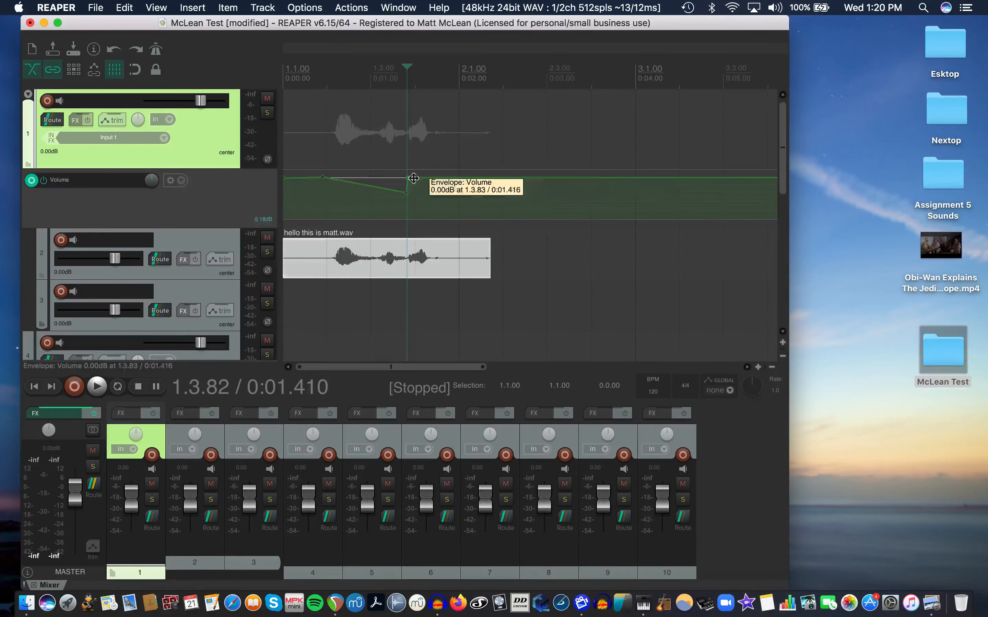
{"action": "left_click_drag", "start_coordinate": [413, 178], "coordinate": [468, 178]}
{"action": "left_click_drag", "start_coordinate": [406, 192], "coordinate": [382, 219]}
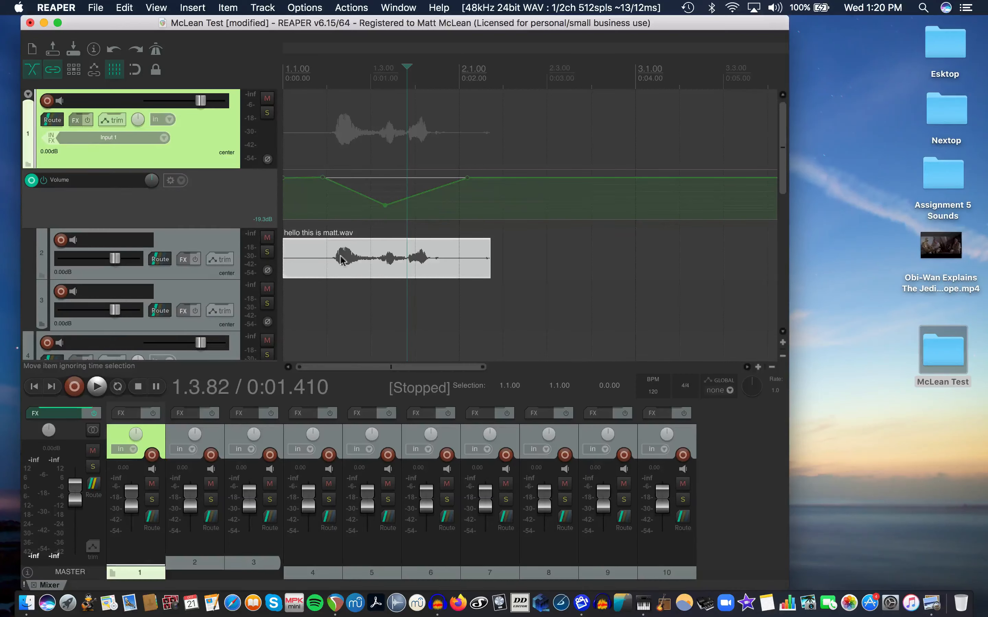
Show the volume envelope of track 2 and hide it again.
{"action": "left_click", "coordinate": [213, 272]}
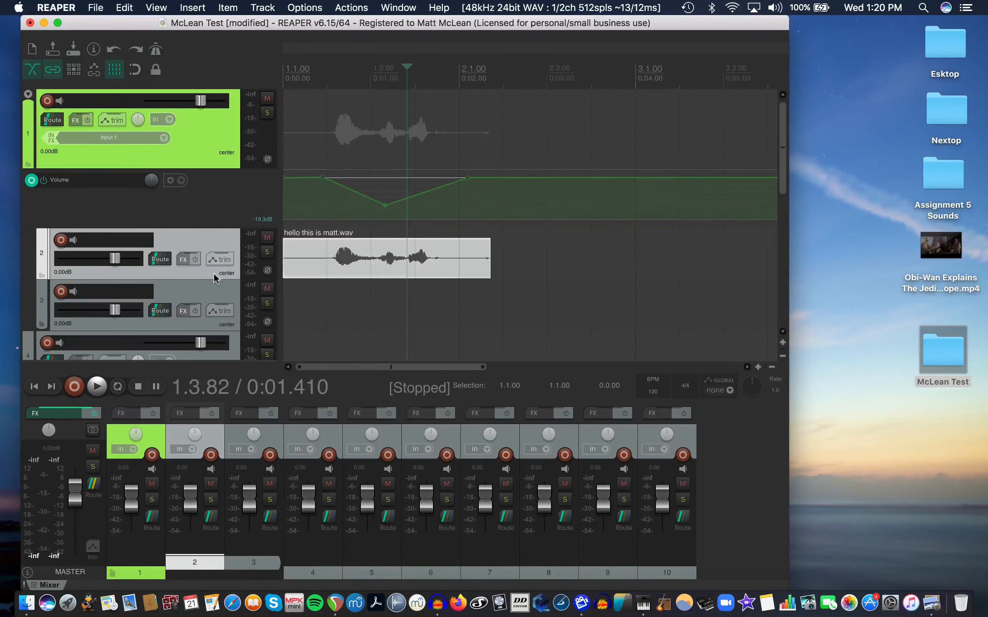
{"action": "key", "text": "v"}
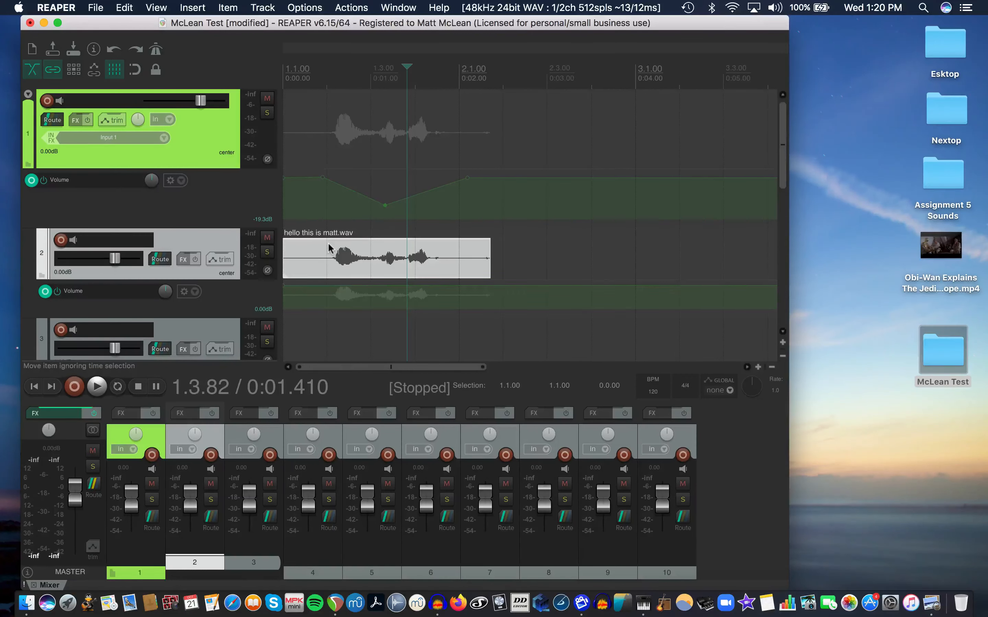
{"action": "key", "text": "v"}
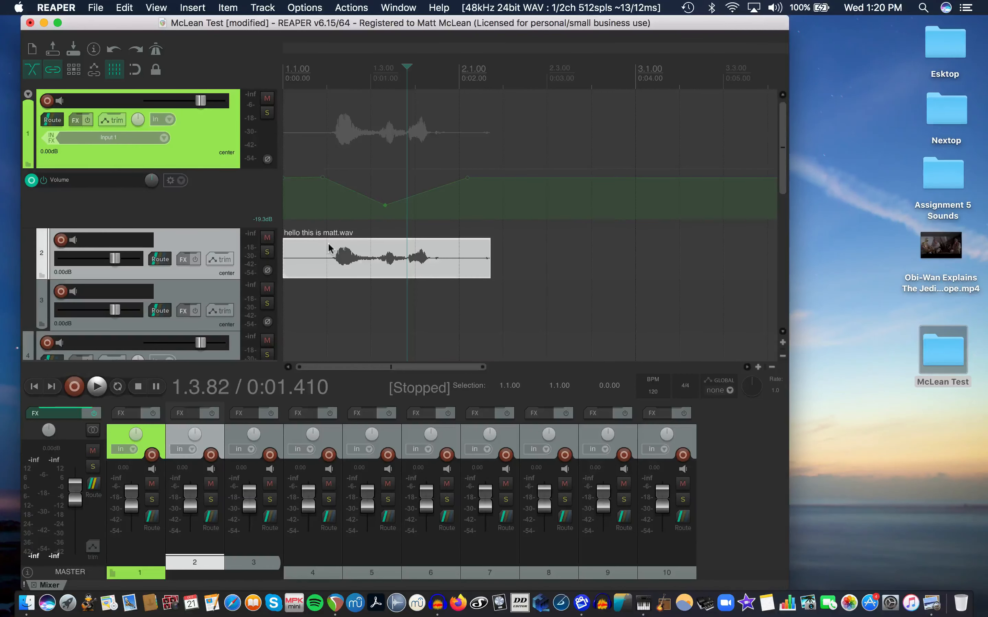
Raise the dip point of track 1's volume envelope back to about 0 dB and hide the envelope.
{"action": "mouse_move", "coordinate": [389, 205]}
{"action": "left_click_drag", "start_coordinate": [389, 206], "coordinate": [389, 99]}
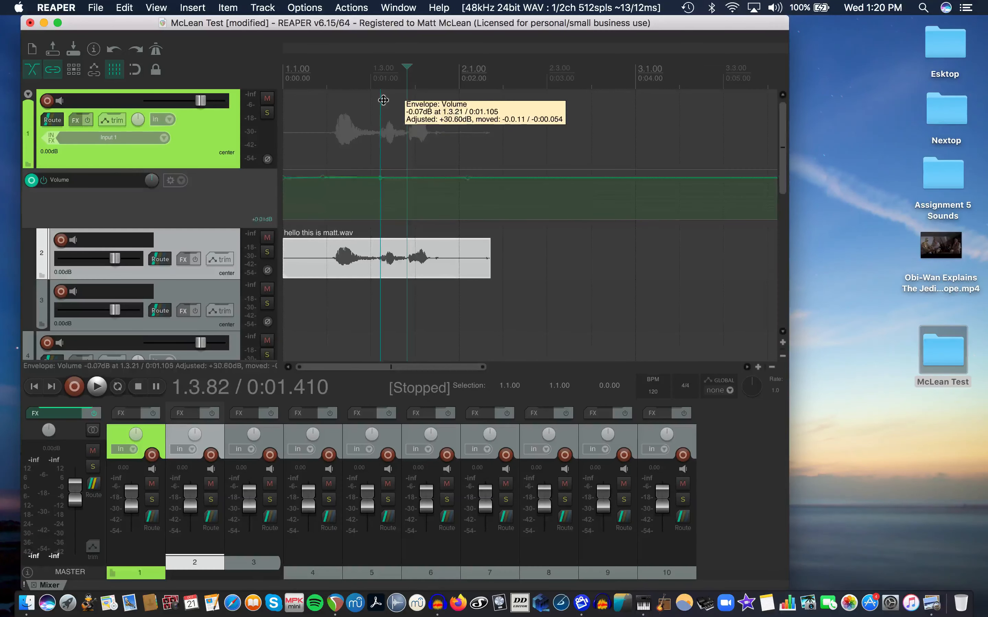
{"action": "key", "text": "v"}
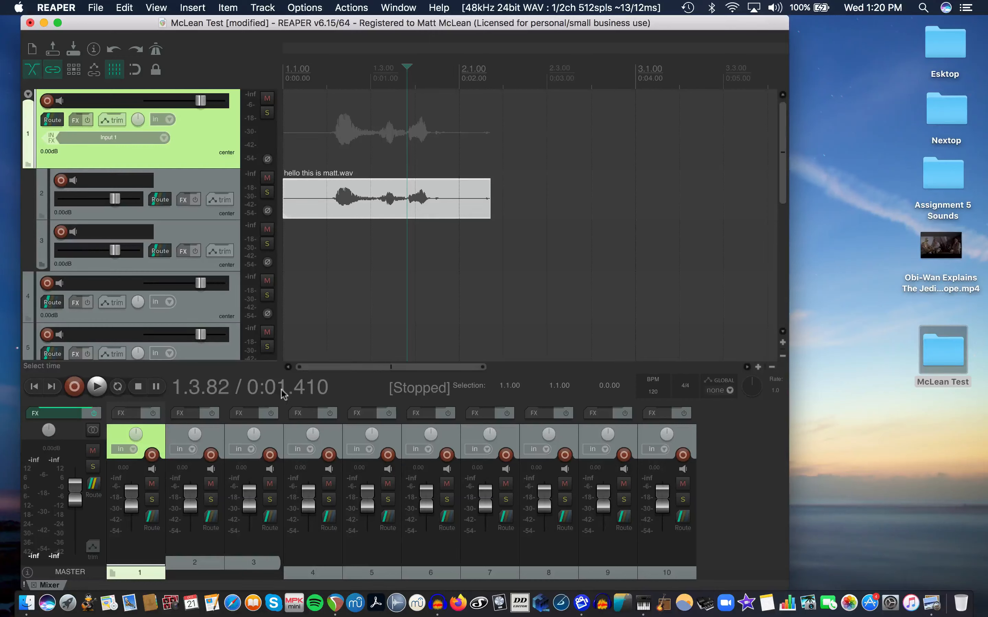
Play the project to hear the voice clip on track 2 through the track 1 folder, and stop playback.
{"action": "key", "text": "space"}
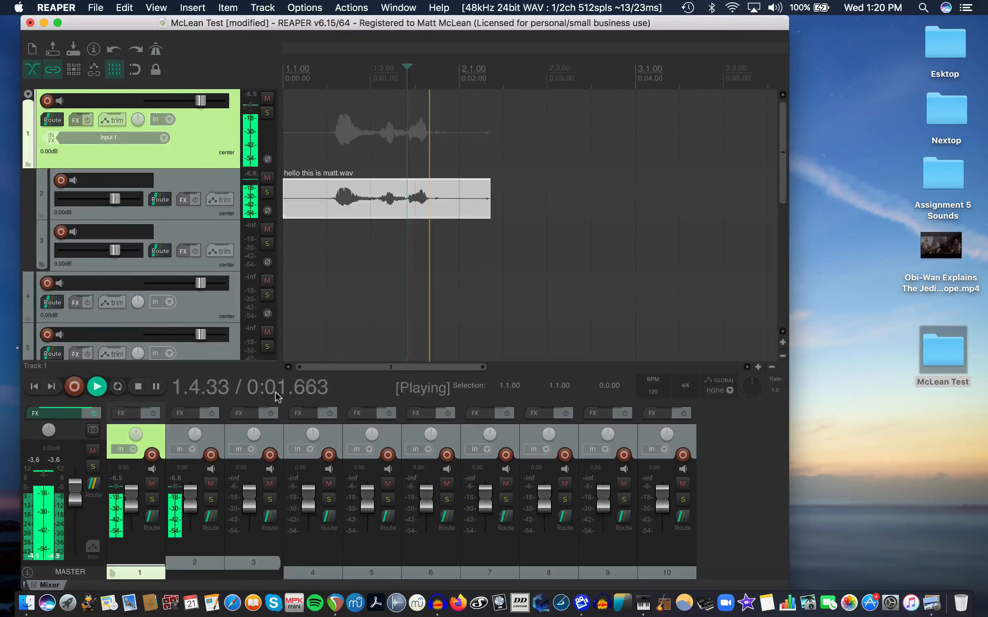
{"action": "key", "text": "space"}
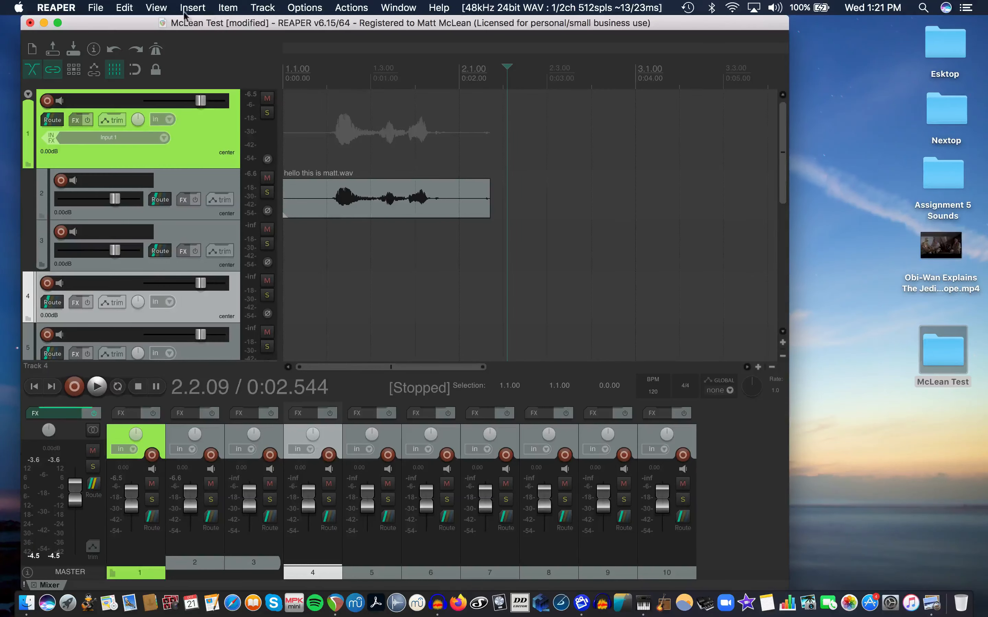
Show the Big Clock, enlarge it over the arrangement's upper right, and set its display to Minutes : Seconds.
{"action": "left_click", "coordinate": [161, 9]}
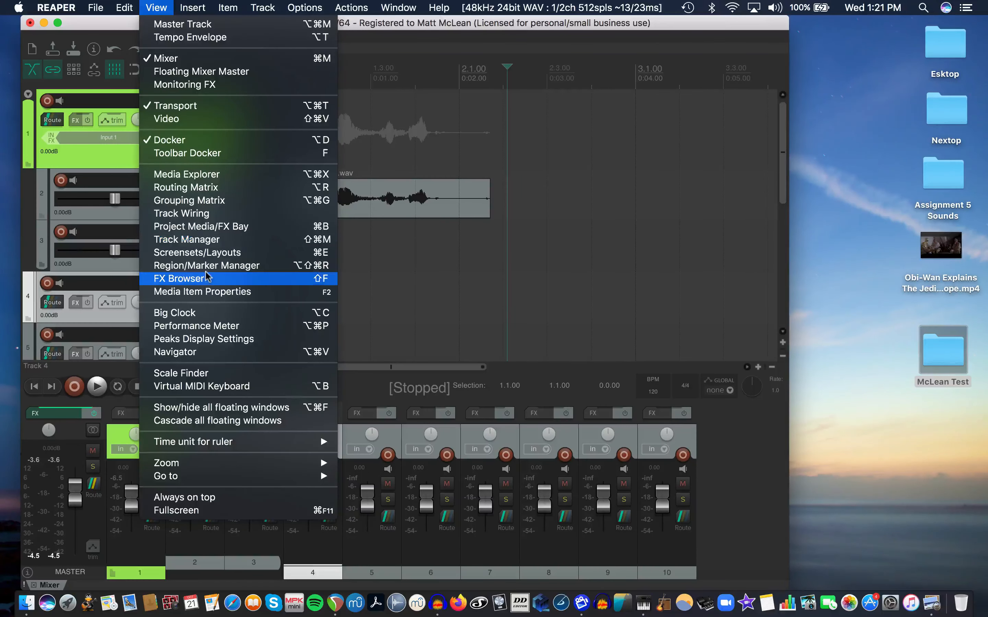
{"action": "left_click", "coordinate": [198, 313]}
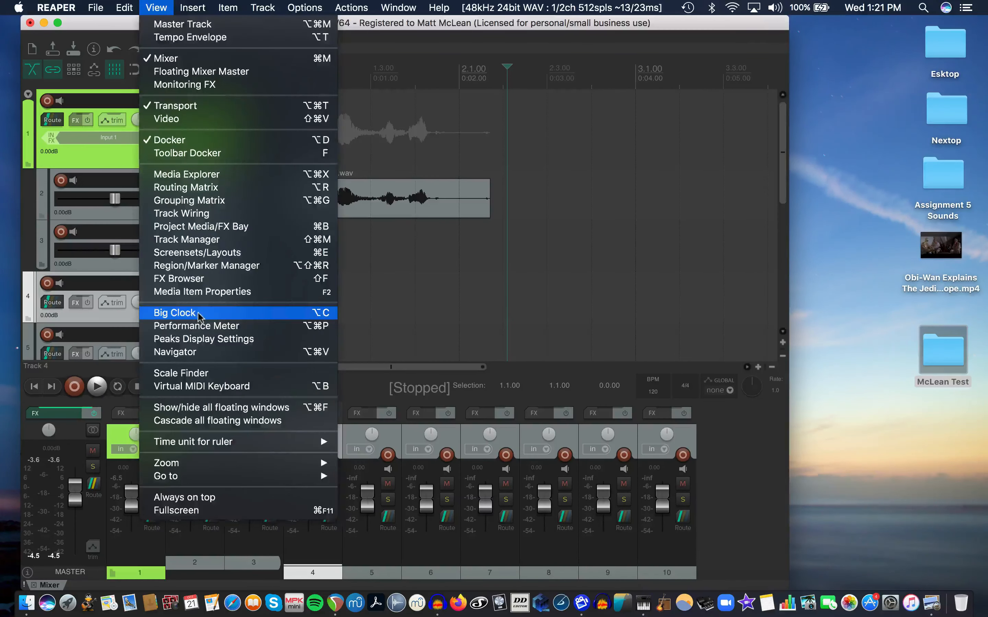
{"action": "left_click_drag", "start_coordinate": [845, 394], "coordinate": [775, 84]}
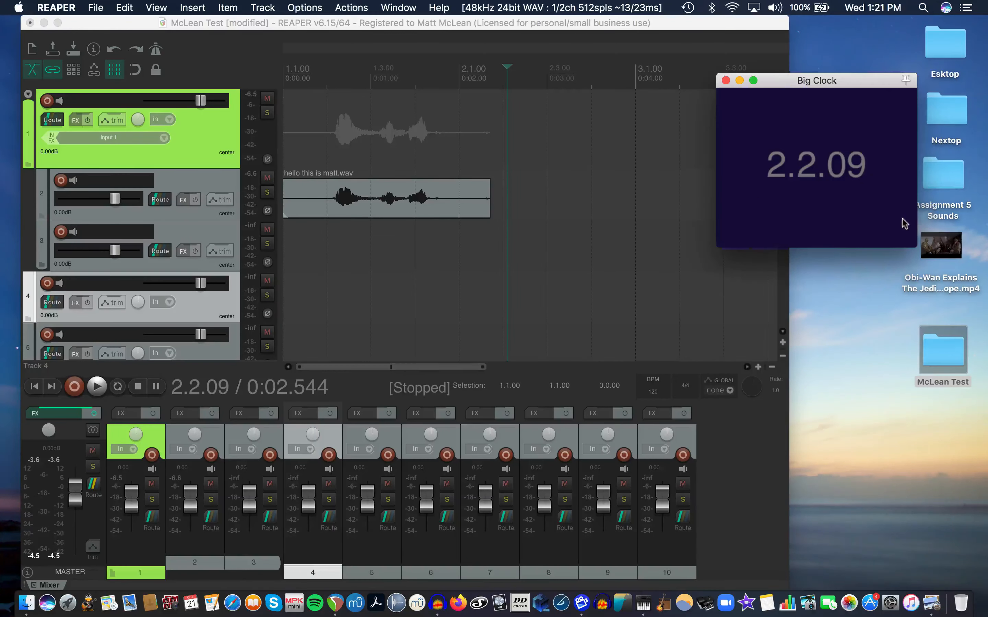
{"action": "left_click_drag", "start_coordinate": [915, 247], "coordinate": [932, 311]}
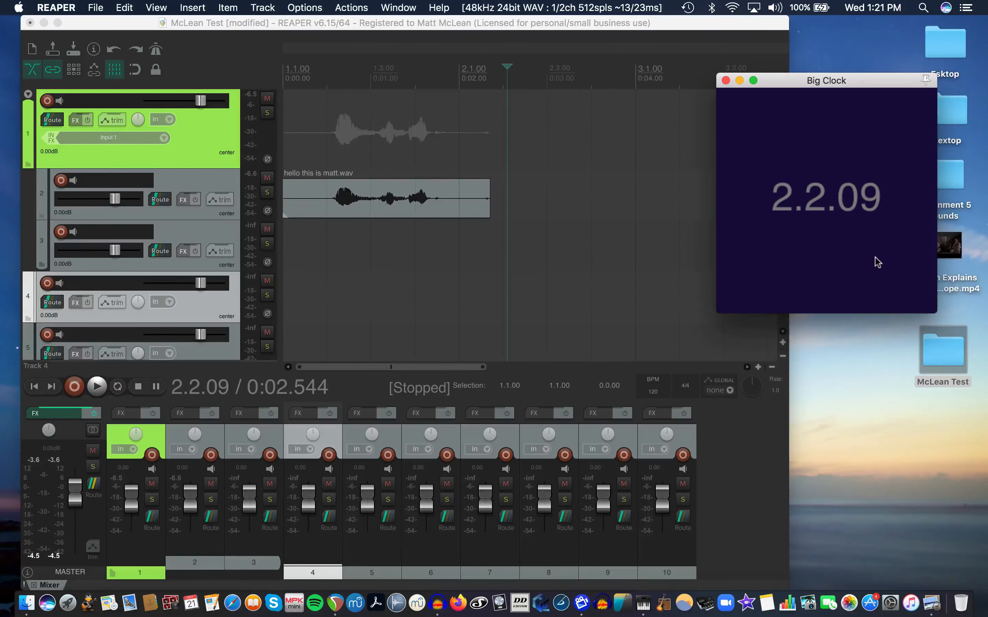
{"action": "right_click", "coordinate": [830, 152]}
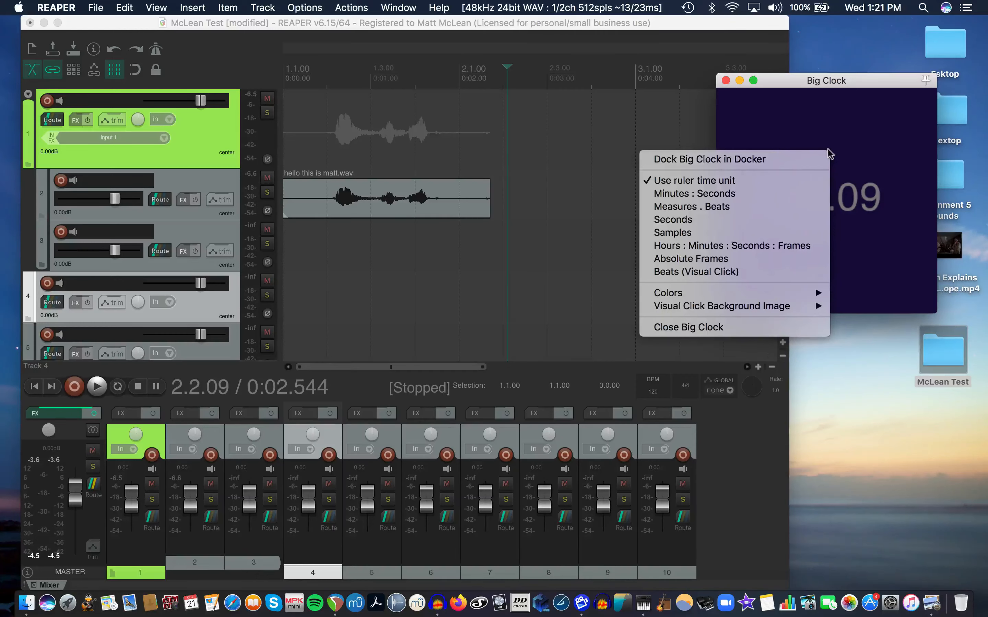
{"action": "left_click", "coordinate": [749, 194]}
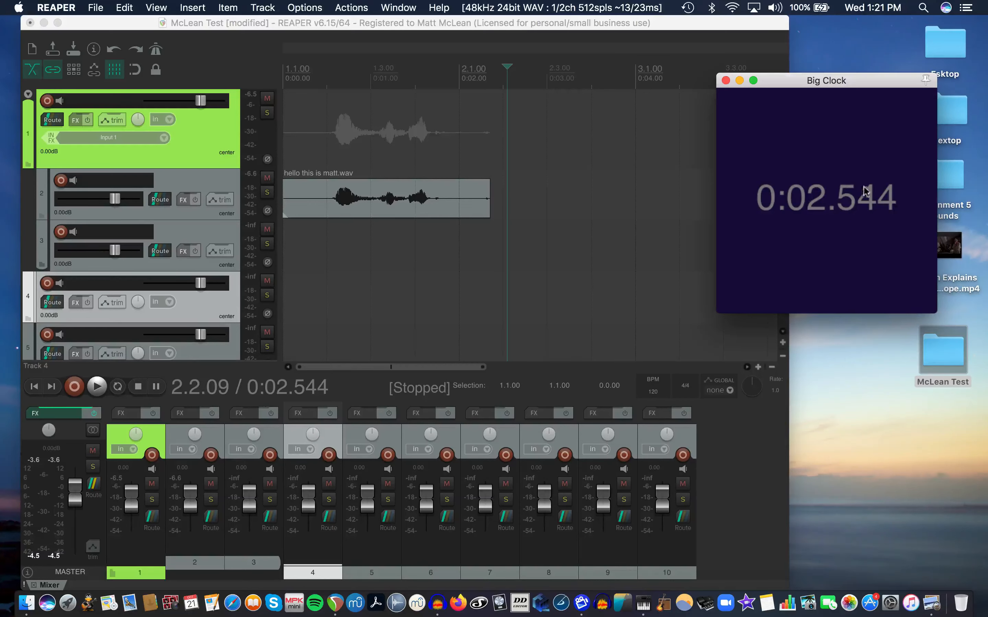
Mute folder track 1 and, after a brief test playback, make a time selection from 2.1.09 to 2.4.69.
{"action": "left_click", "coordinate": [353, 192]}
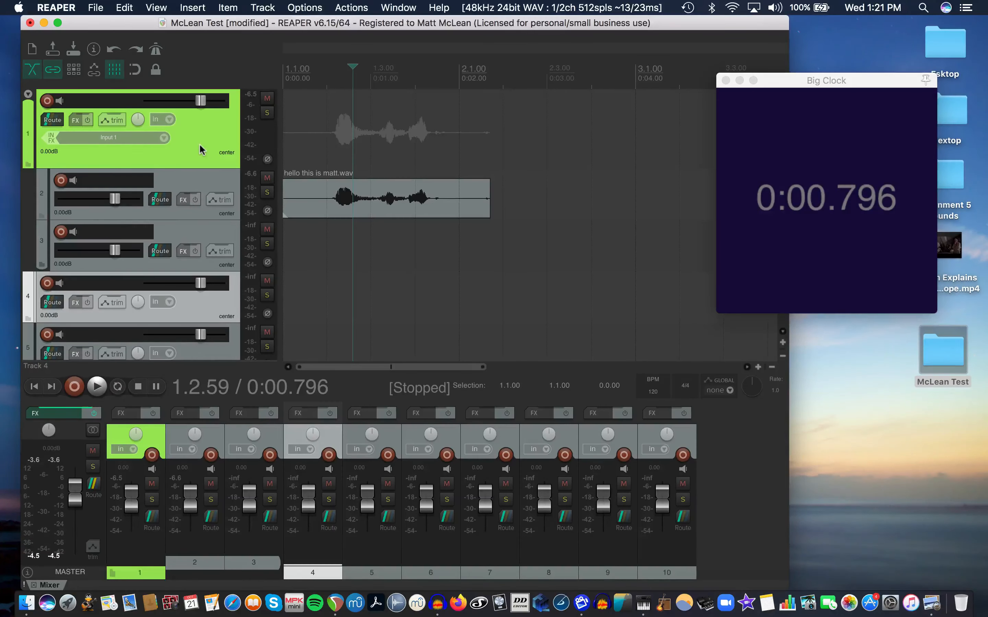
{"action": "left_click", "coordinate": [269, 100]}
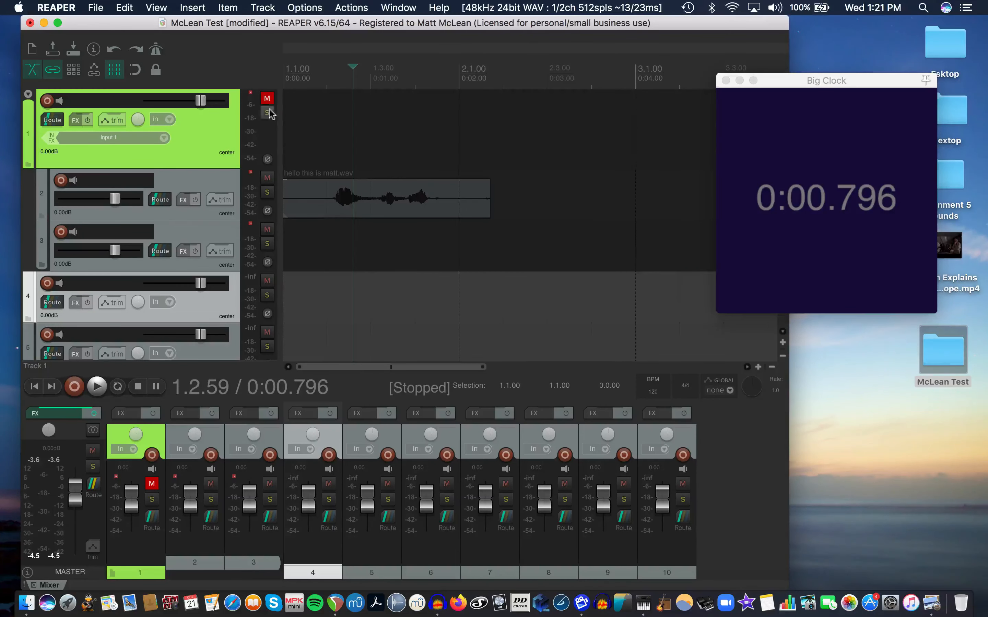
{"action": "left_click", "coordinate": [268, 113]}
{"action": "left_click", "coordinate": [268, 112]}
{"action": "key", "text": "space"}
{"action": "key", "text": "space"}
{"action": "left_click", "coordinate": [444, 245]}
{"action": "left_click_drag", "start_coordinate": [463, 246], "coordinate": [622, 247]}
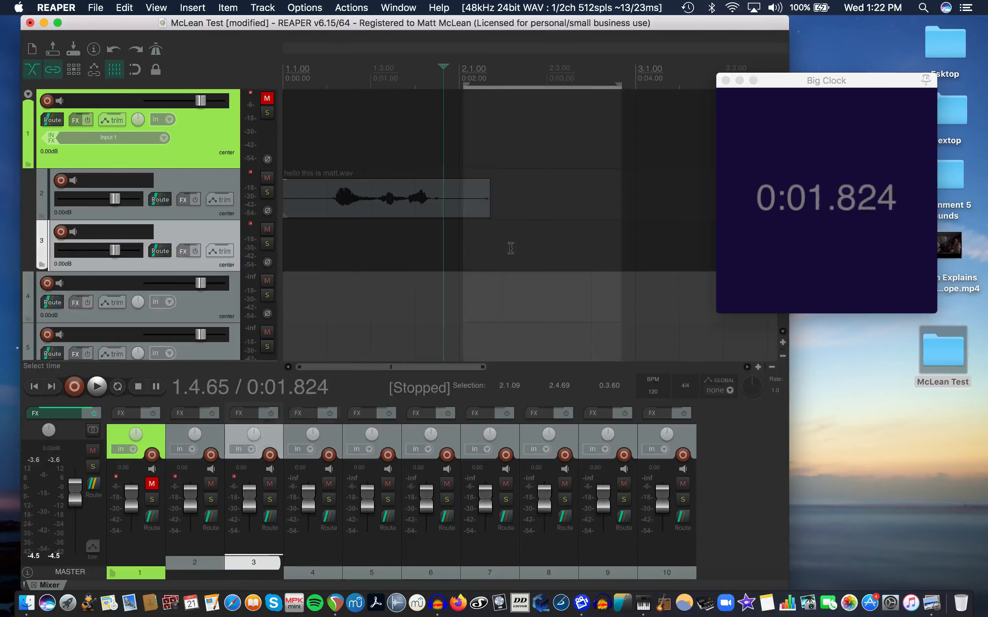
Close the Big Clock and widen the project window to show more of the timeline.
{"action": "left_click", "coordinate": [726, 80]}
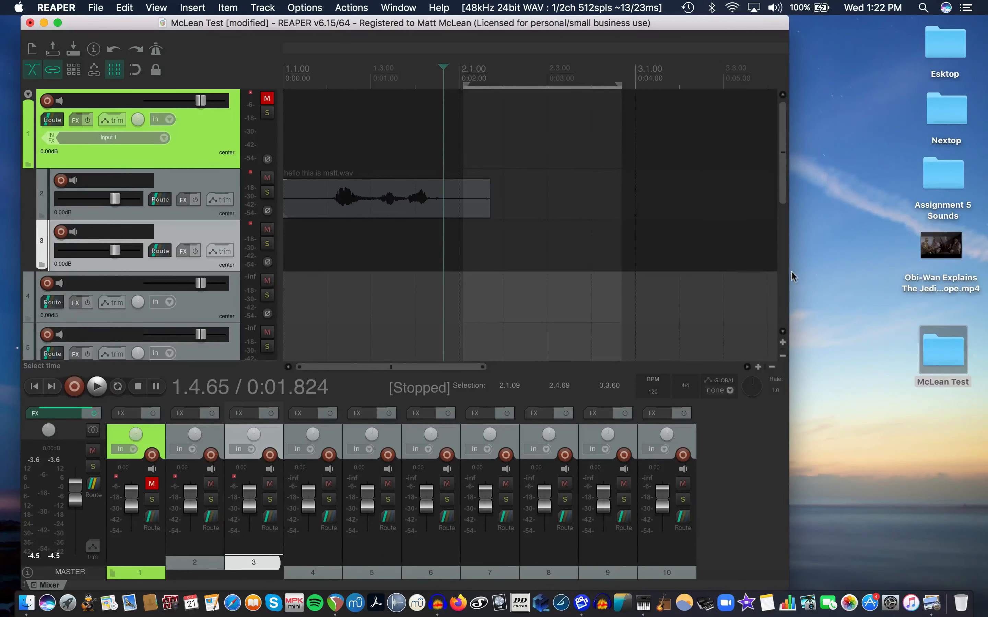
{"action": "left_click_drag", "start_coordinate": [789, 270], "coordinate": [852, 268]}
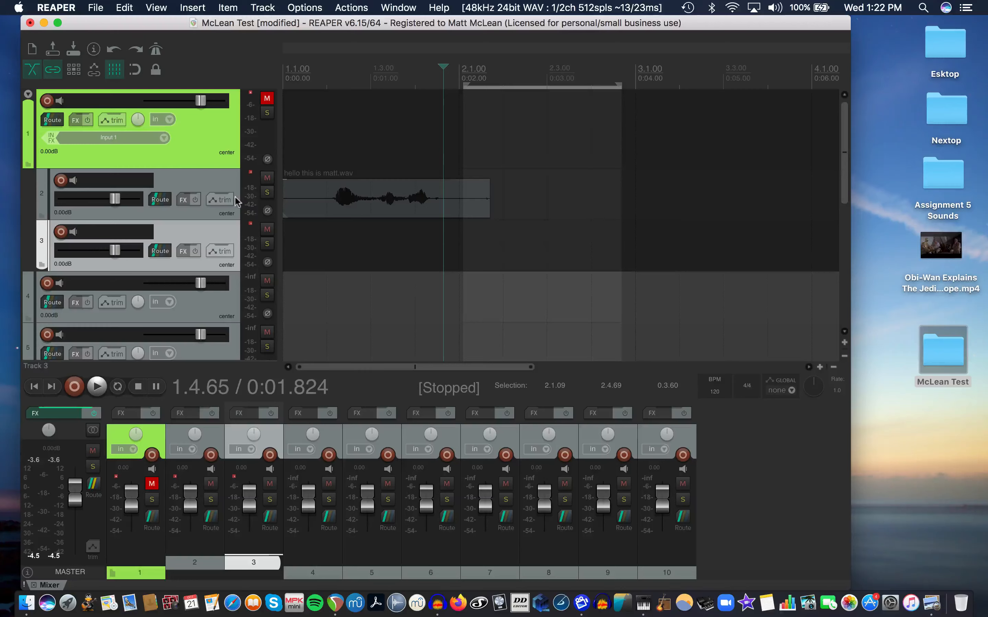
{"action": "left_click", "coordinate": [96, 8]}
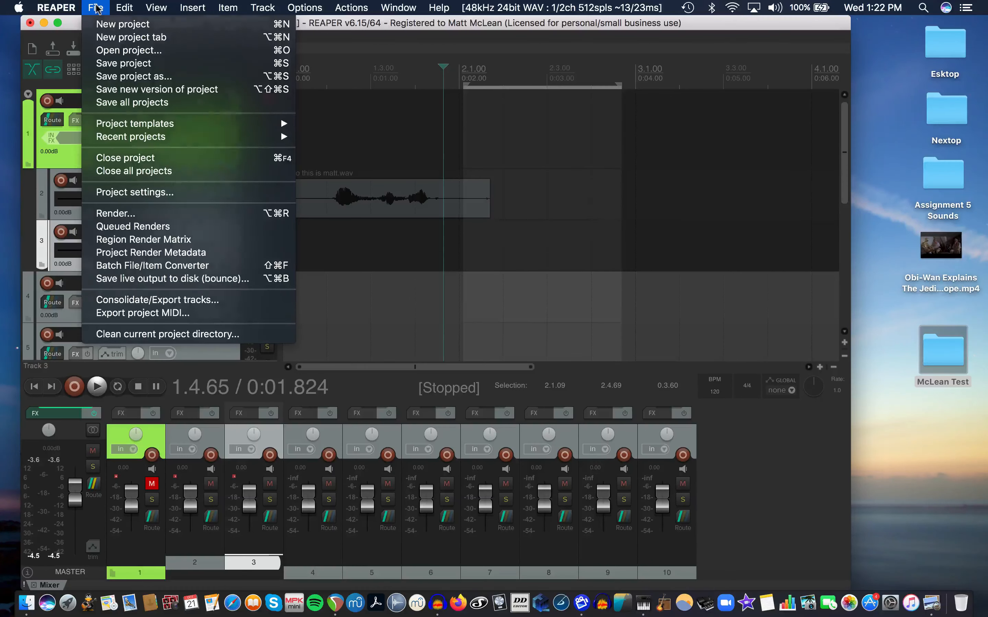
{"action": "left_click", "coordinate": [96, 6]}
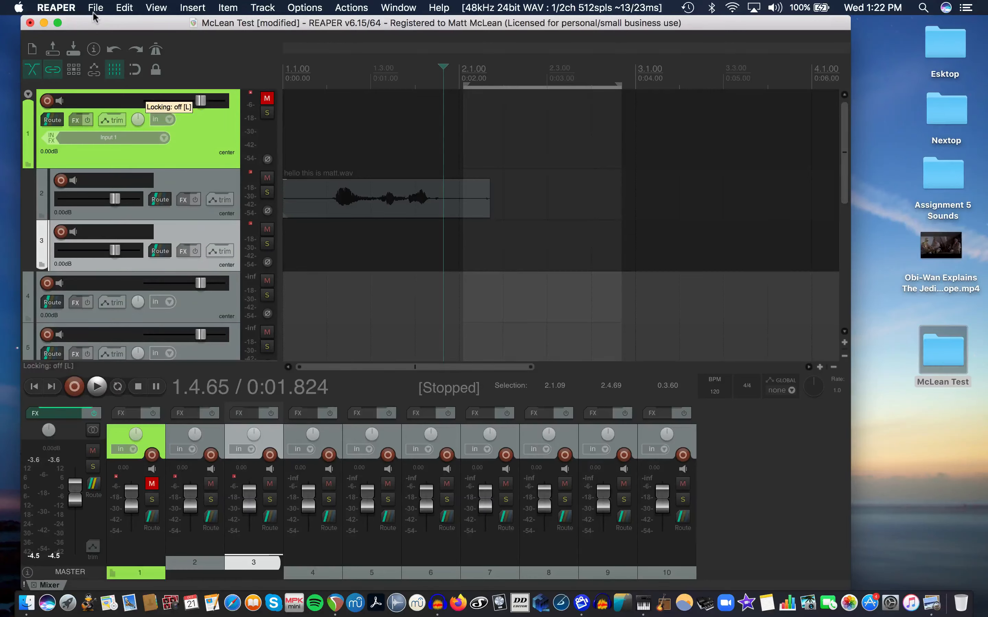
{"action": "left_click", "coordinate": [96, 8]}
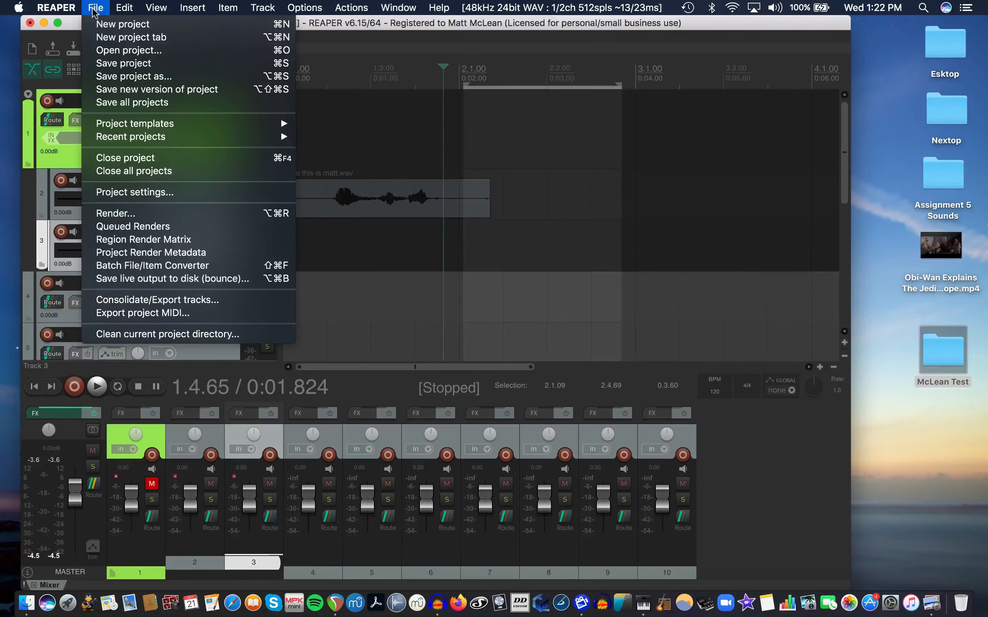
{"action": "left_click", "coordinate": [95, 8]}
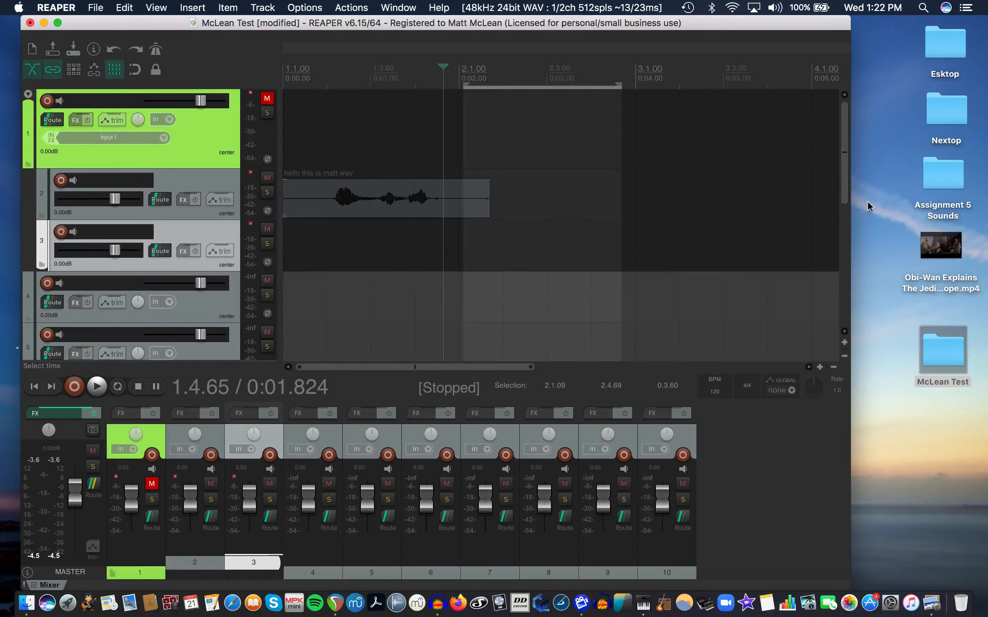
Import Airplane Flyby.wav onto track 4 and Distant Traffic.wav onto track 5 from the Assignment 5 Sounds desktop folder.
{"action": "double_click", "coordinate": [943, 175]}
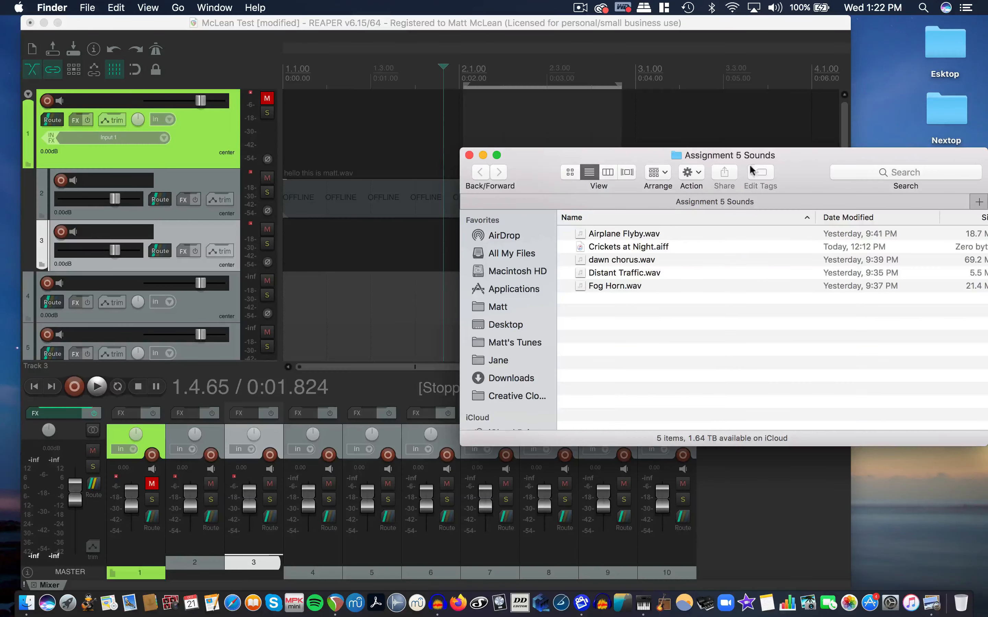
{"action": "scroll", "coordinate": [478, 287], "scroll_direction": "down", "scroll_amount": 2}
{"action": "scroll", "coordinate": [387, 322], "scroll_direction": "down", "scroll_amount": 2}
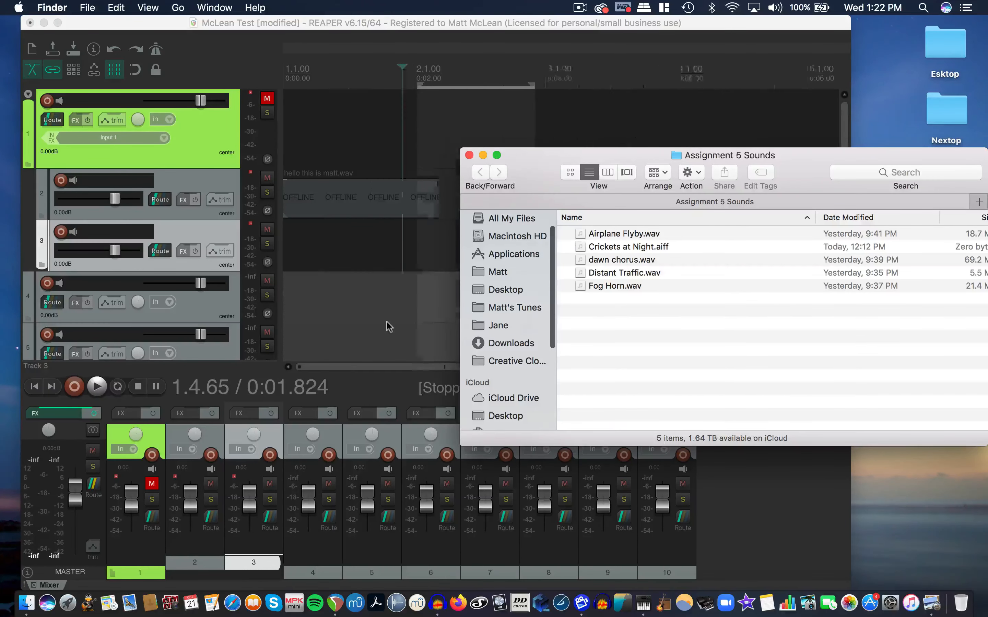
{"action": "left_click_drag", "start_coordinate": [603, 240], "coordinate": [337, 312]}
{"action": "left_click_drag", "start_coordinate": [590, 260], "coordinate": [363, 339]}
{"action": "left_click", "coordinate": [550, 287]}
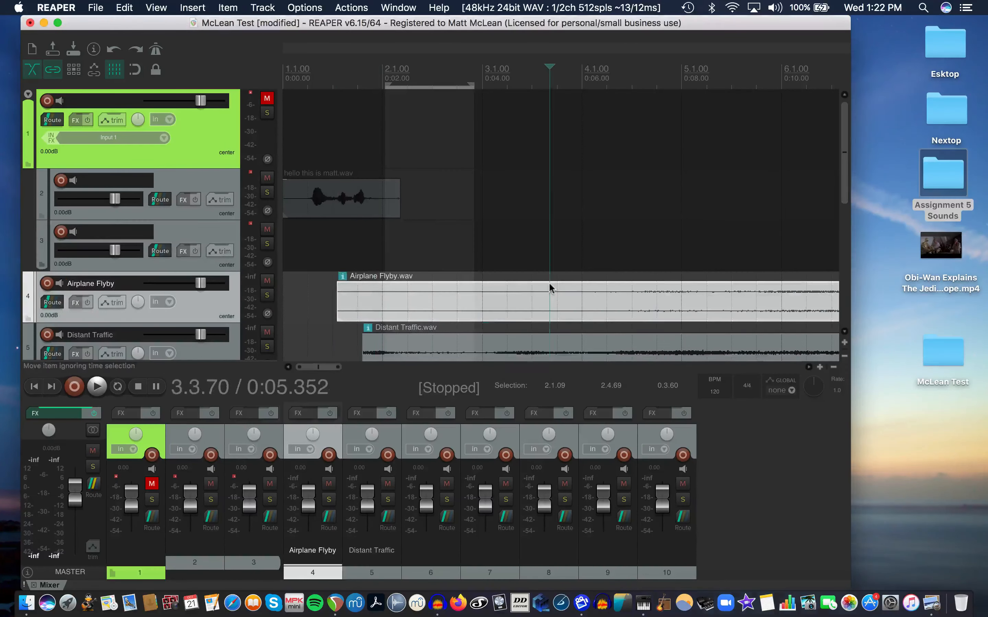
{"action": "scroll", "coordinate": [549, 287], "scroll_direction": "down", "scroll_amount": 1}
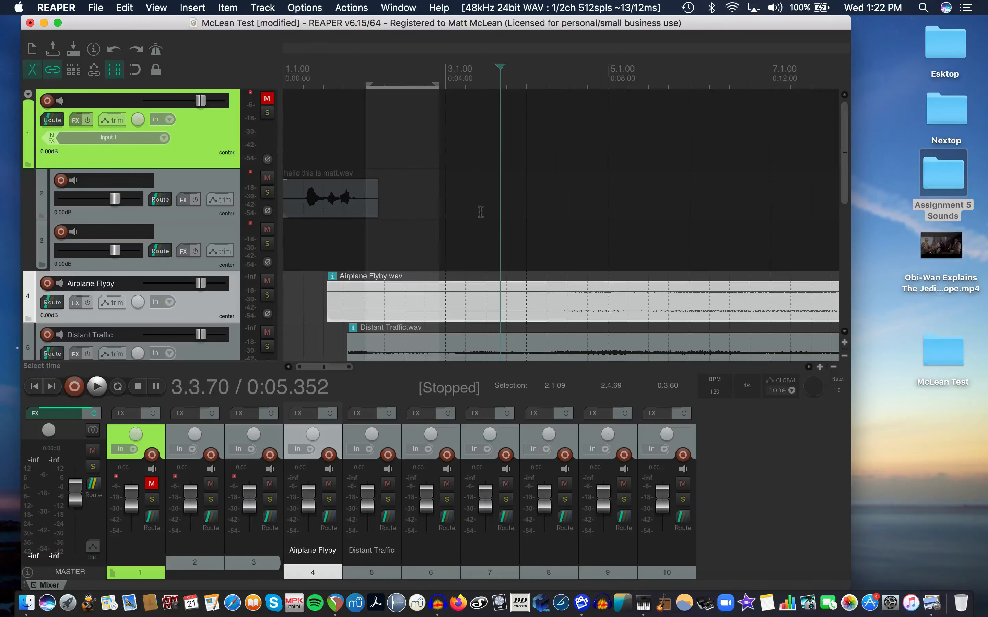
Save the project and check which files its desktop folder contains.
{"action": "key", "text": "super+s"}
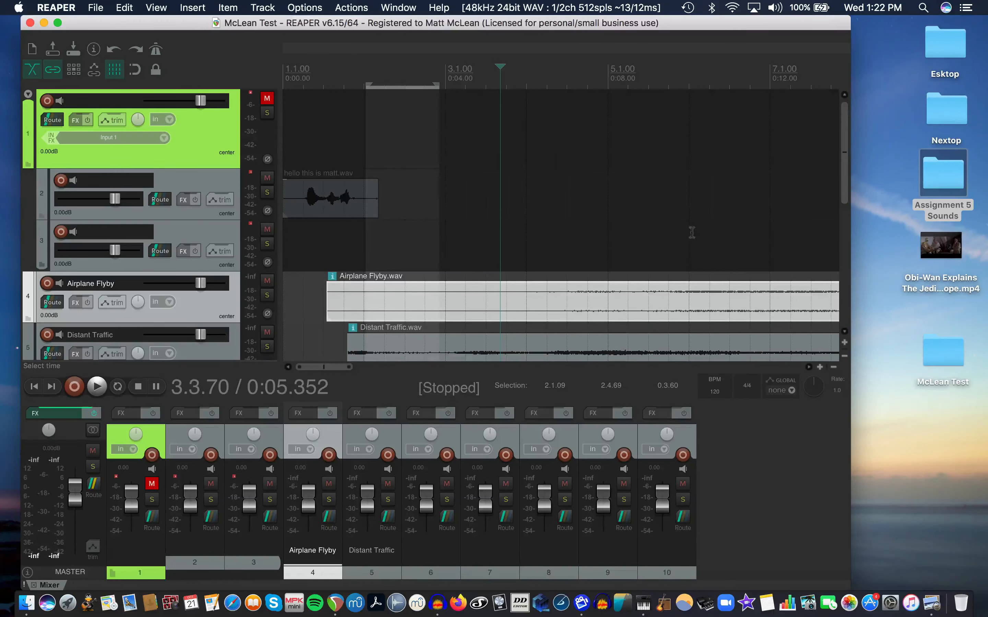
{"action": "double_click", "coordinate": [942, 349]}
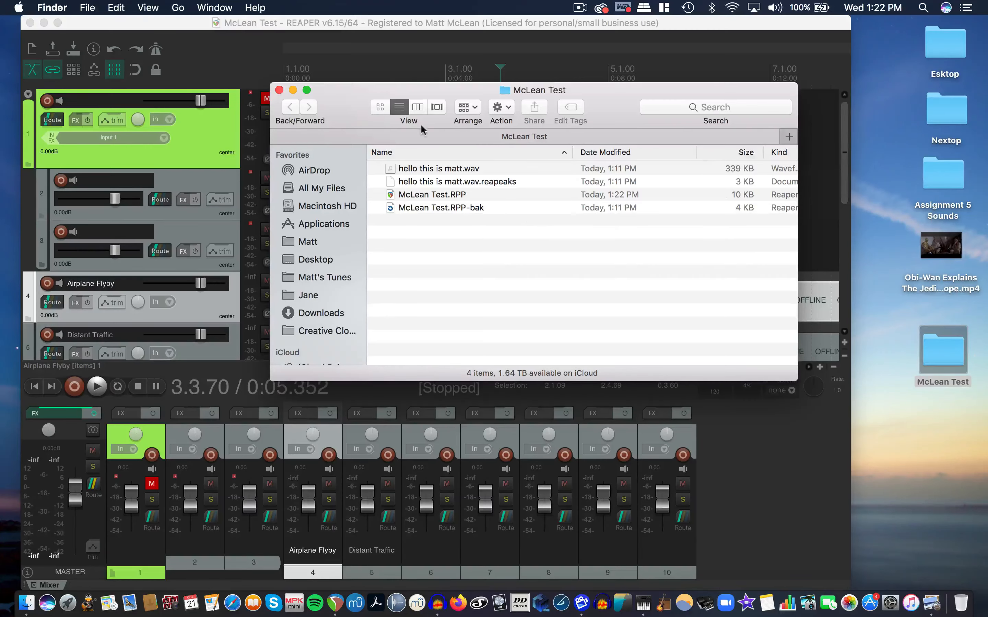
{"action": "left_click", "coordinate": [279, 90]}
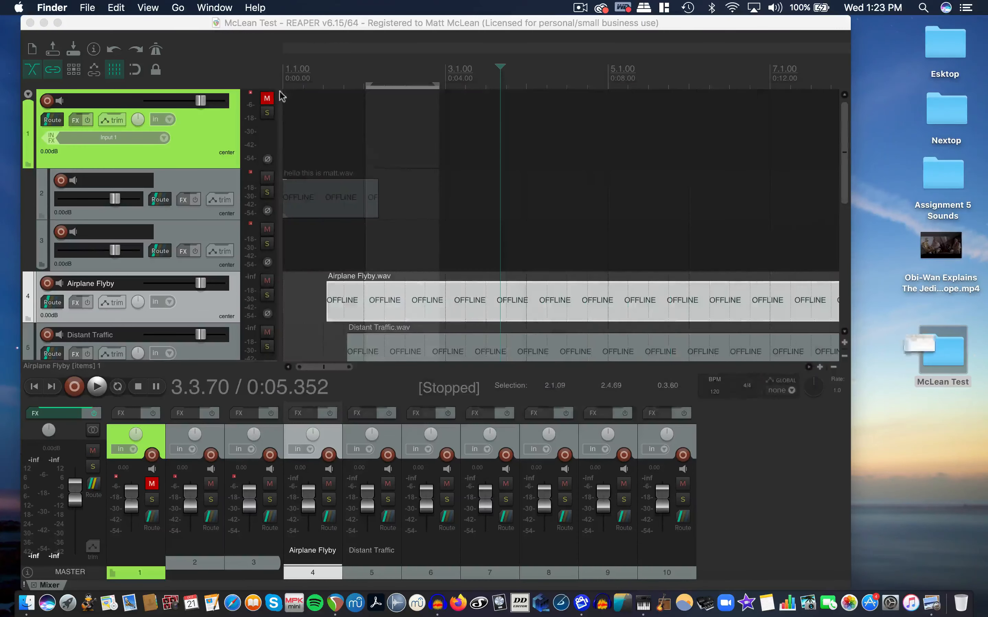
Save the project as the same file with all media copied into the project directory, and check the project folder for the sounds.
{"action": "left_click", "coordinate": [650, 291]}
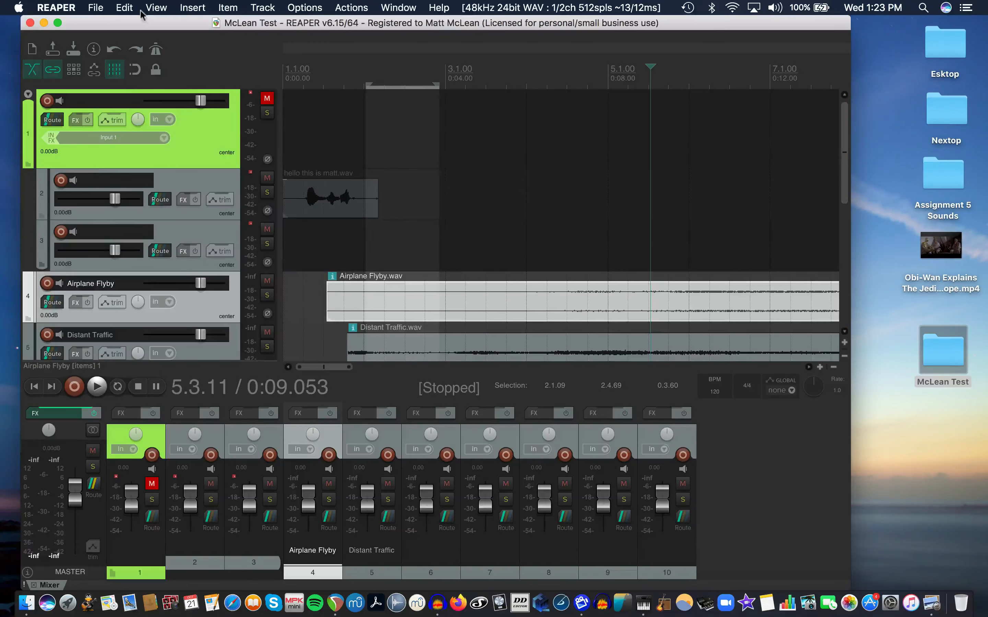
{"action": "left_click", "coordinate": [95, 7]}
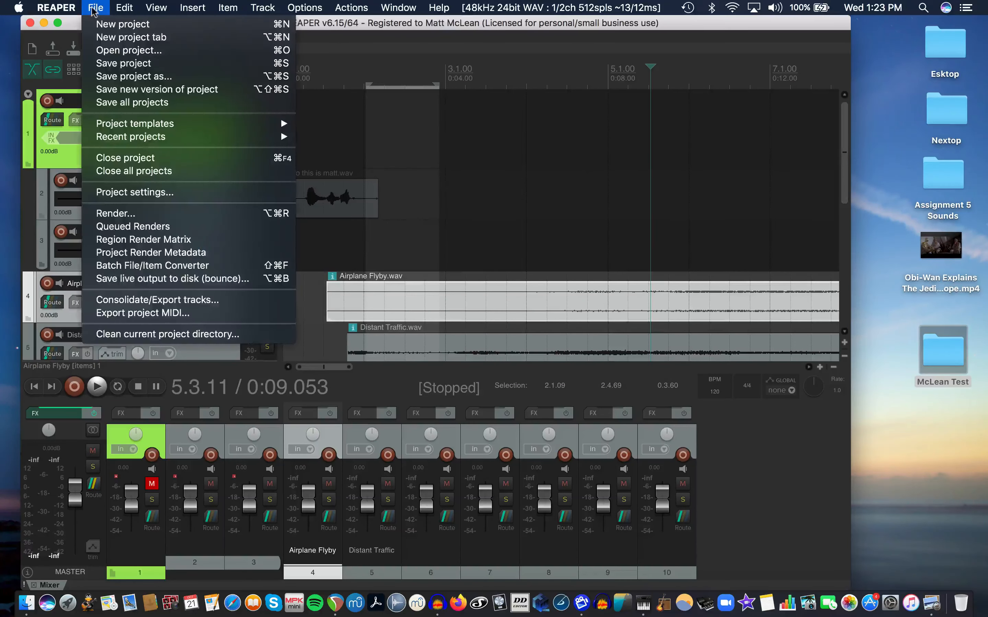
{"action": "left_click", "coordinate": [115, 77]}
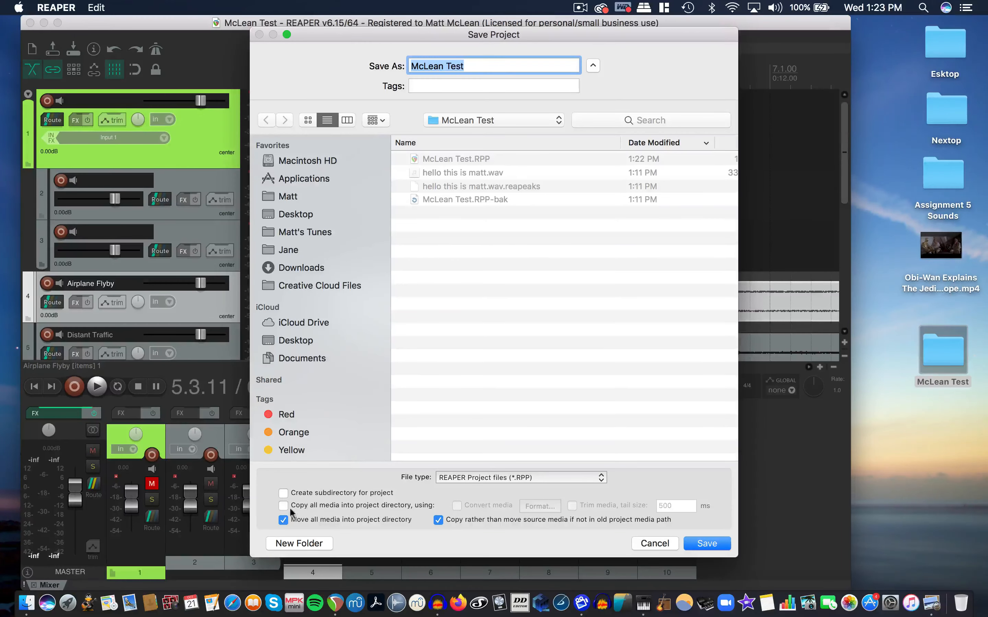
{"action": "left_click", "coordinate": [284, 506]}
{"action": "left_click", "coordinate": [706, 543]}
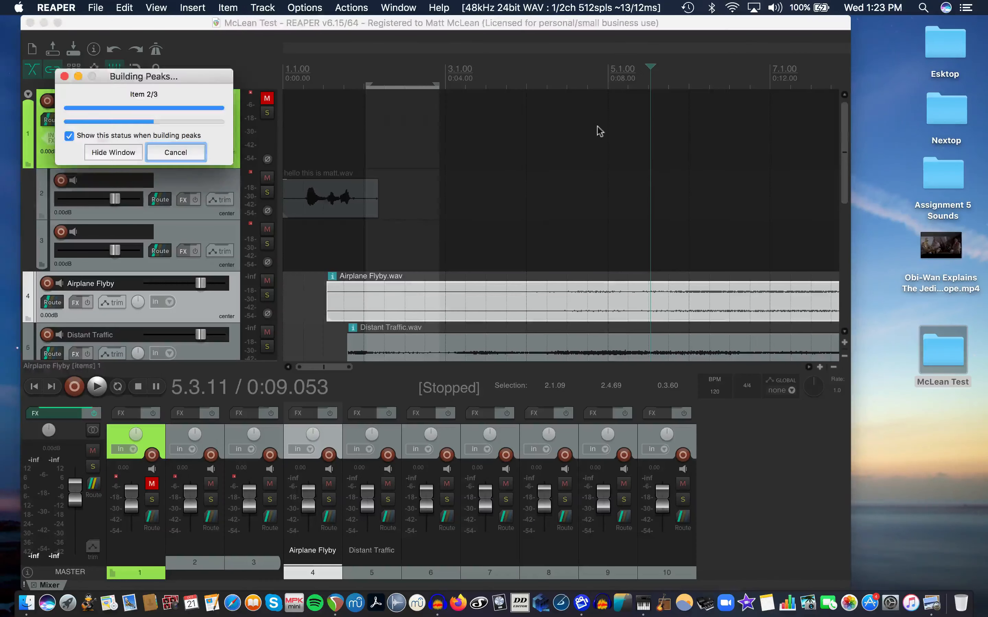
{"action": "double_click", "coordinate": [942, 355]}
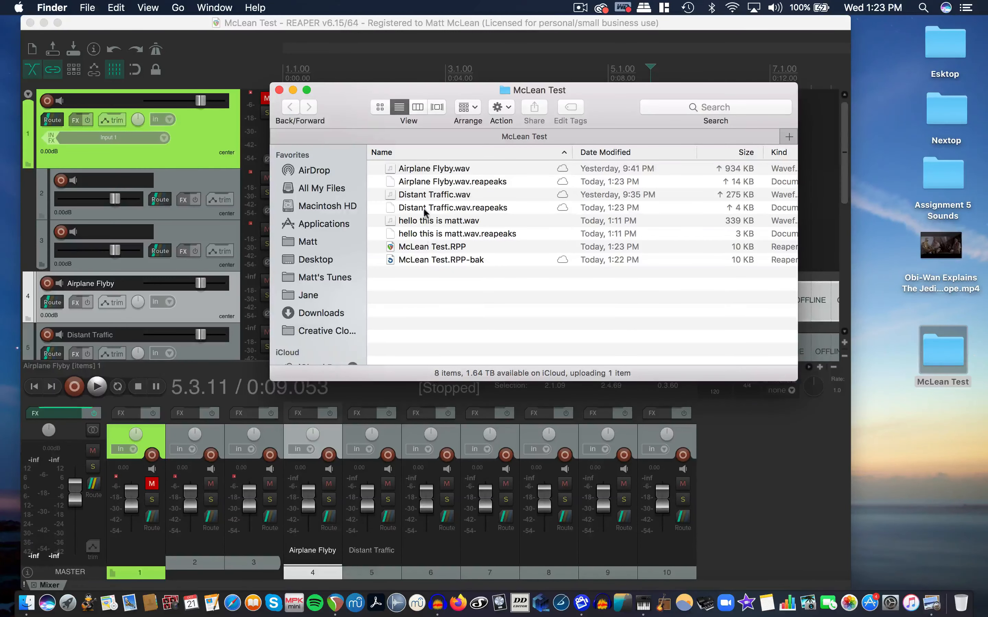
{"action": "left_click", "coordinate": [280, 89]}
{"action": "left_click", "coordinate": [116, 26]}
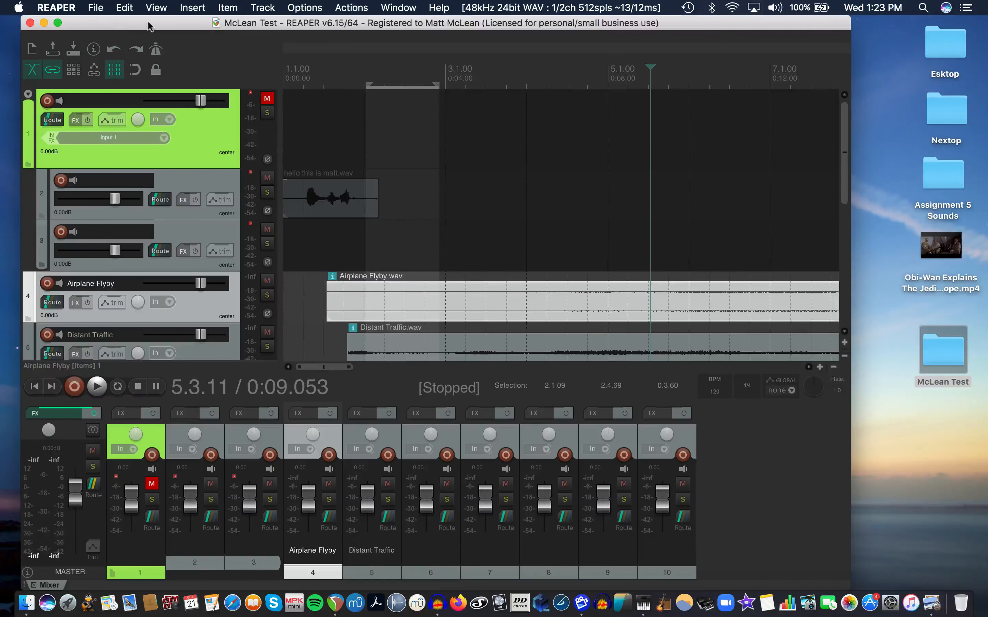
Save a new version of the project and check for the version file in the project folder.
{"action": "left_click", "coordinate": [99, 10]}
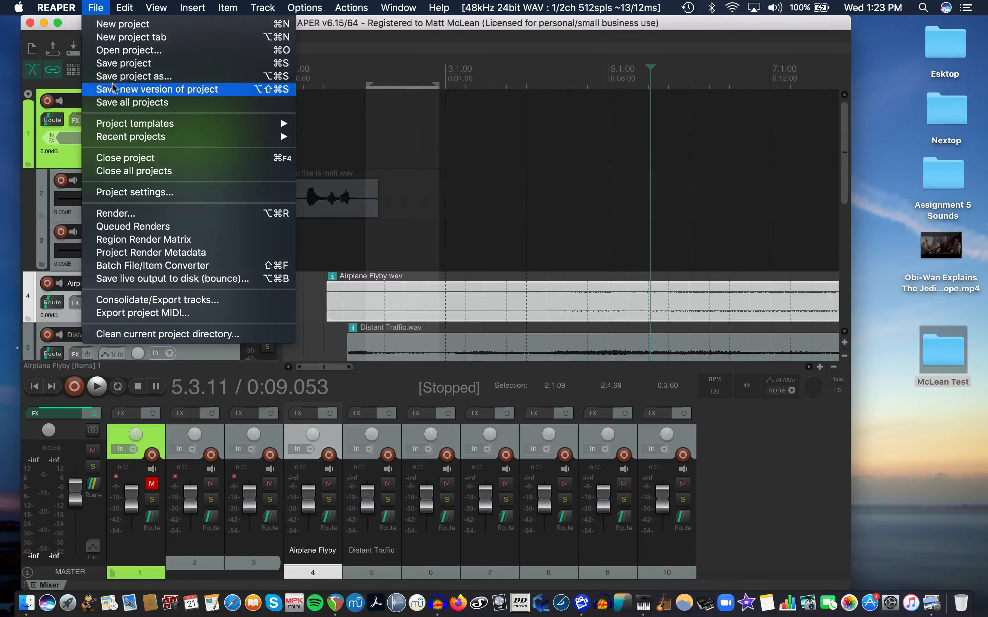
{"action": "left_click", "coordinate": [118, 90]}
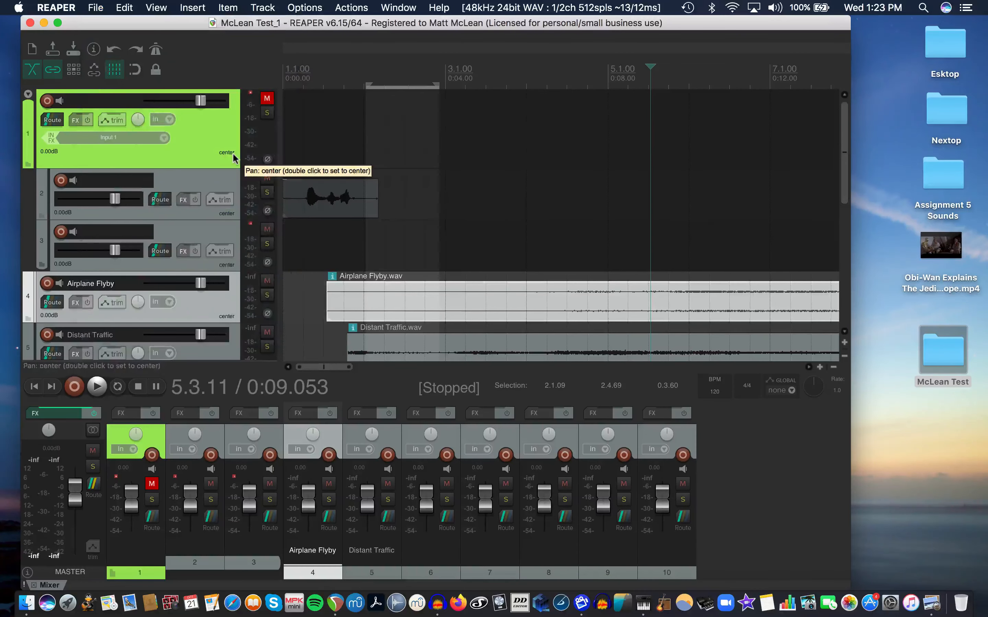
{"action": "double_click", "coordinate": [942, 350]}
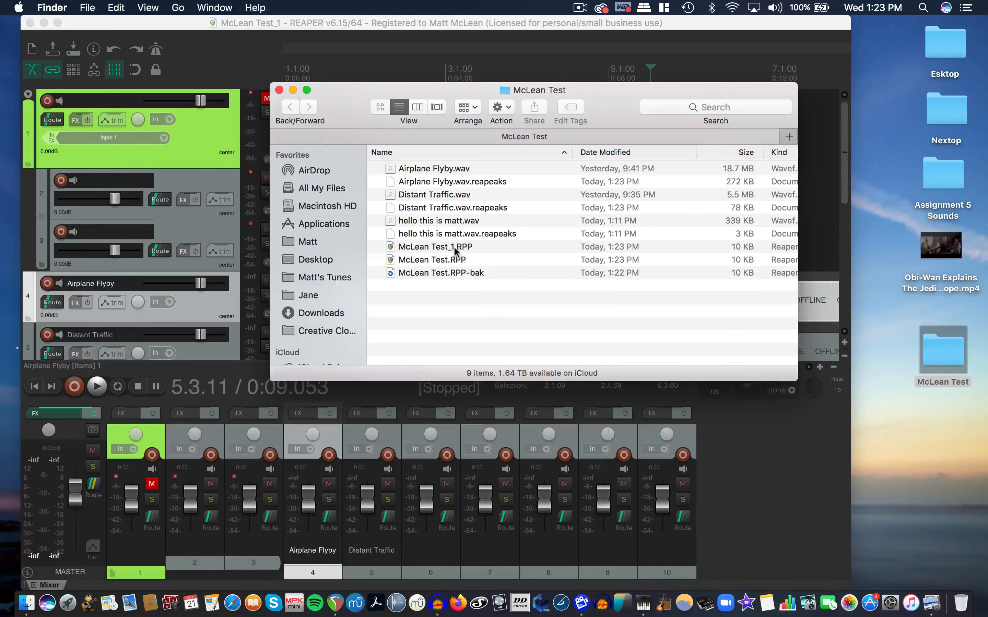
{"action": "left_click", "coordinate": [279, 90]}
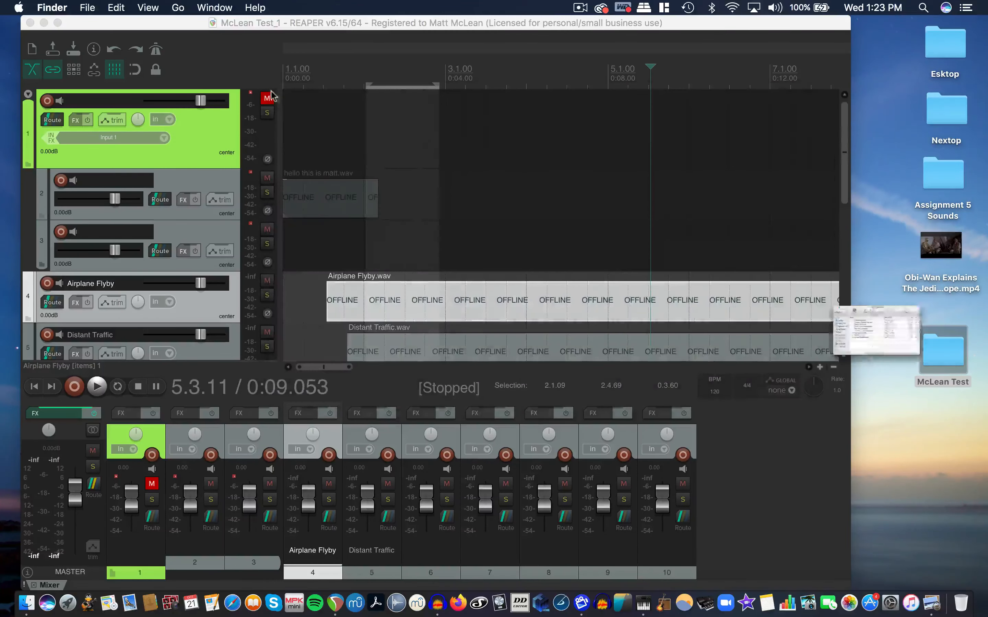
{"action": "left_click", "coordinate": [117, 18]}
Save a second new version of the project, review the version files in its folder, and return to REAPER.
{"action": "left_click", "coordinate": [96, 8]}
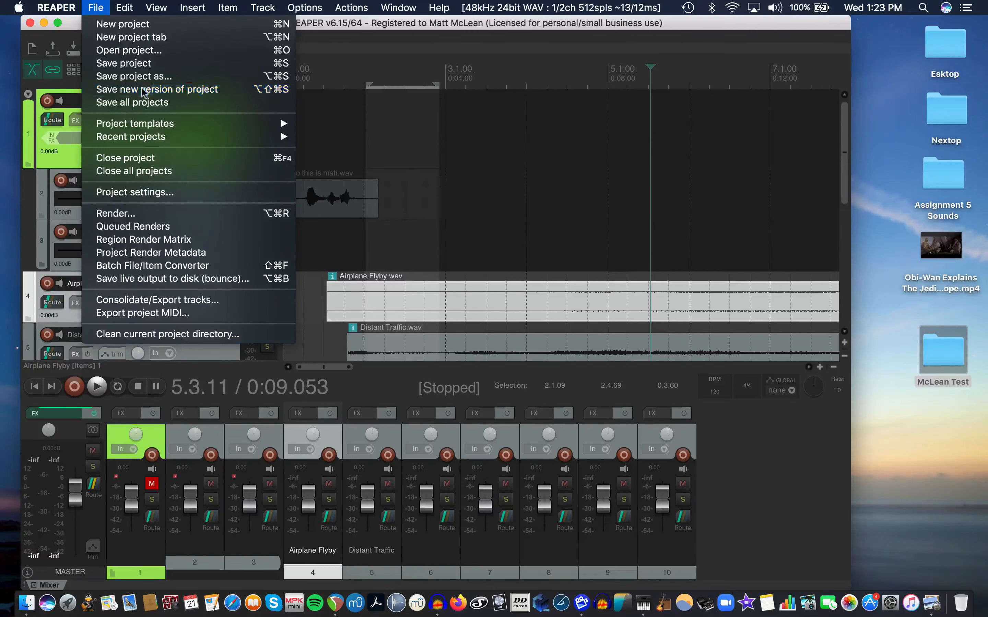
{"action": "left_click", "coordinate": [171, 150]}
{"action": "double_click", "coordinate": [945, 350]}
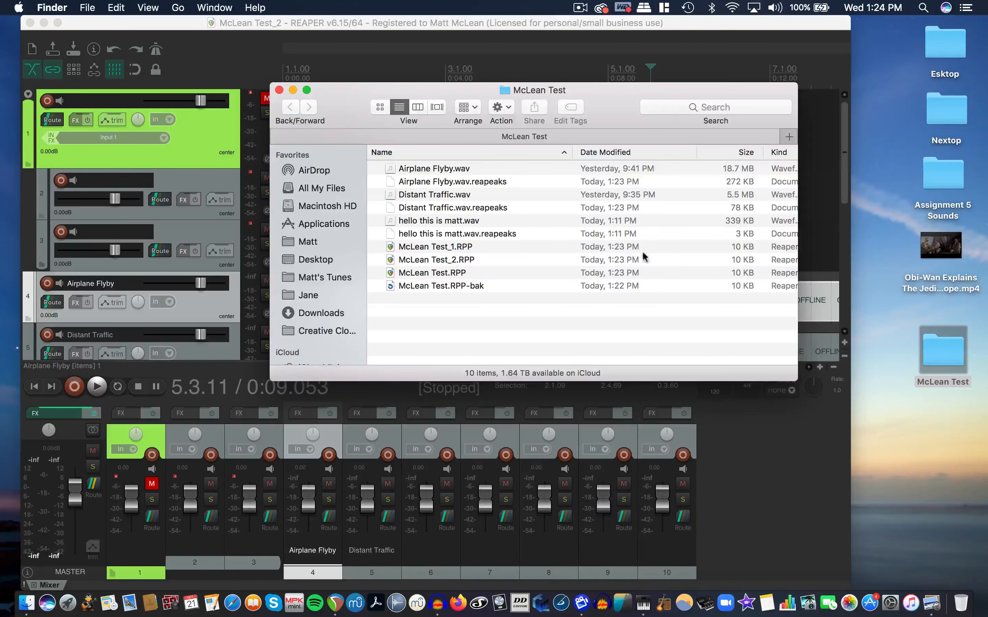
{"action": "left_click", "coordinate": [279, 90]}
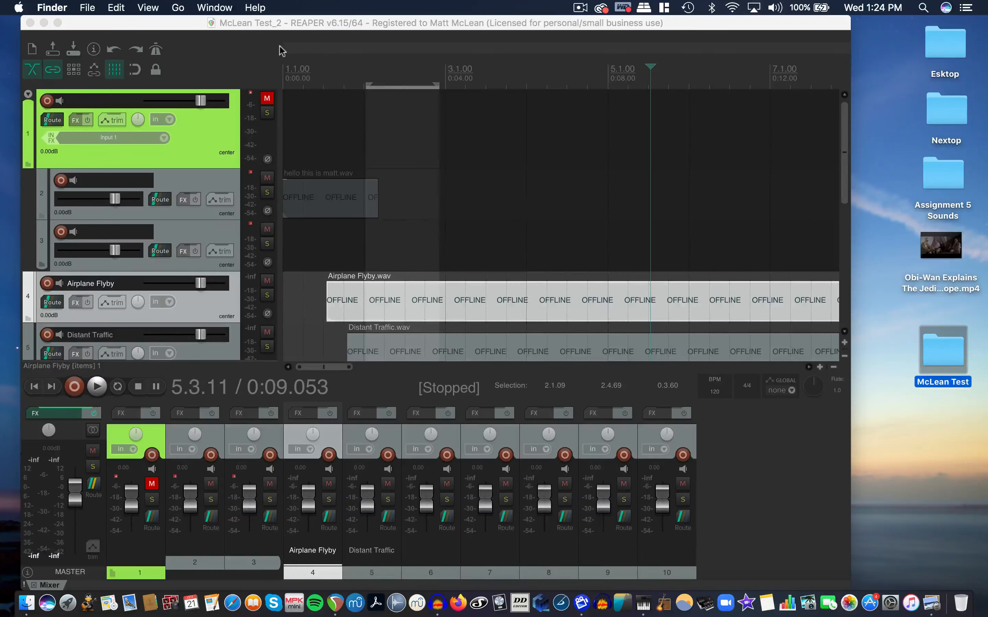
{"action": "left_click", "coordinate": [301, 36]}
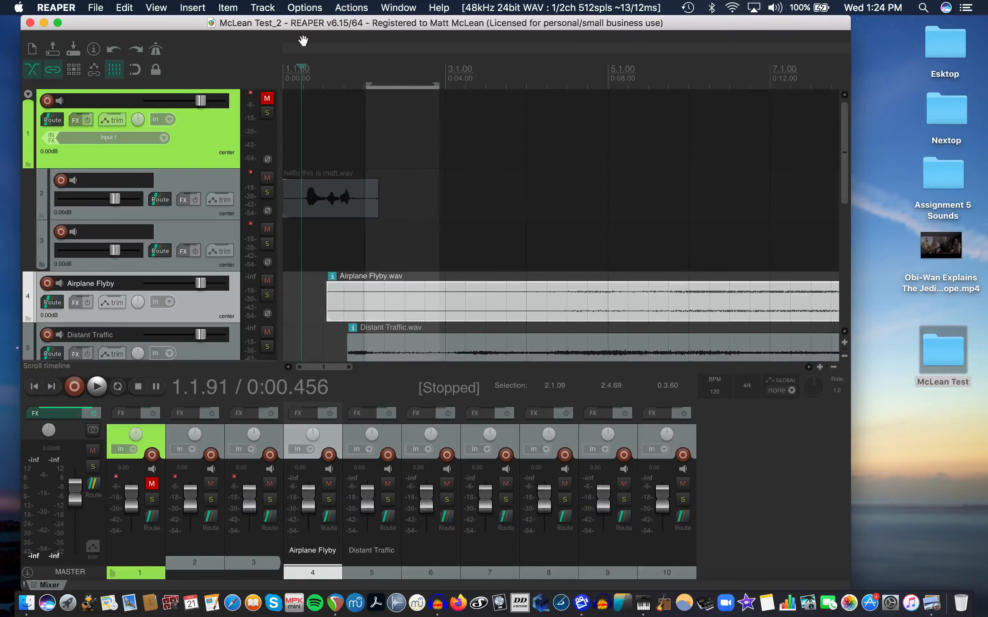